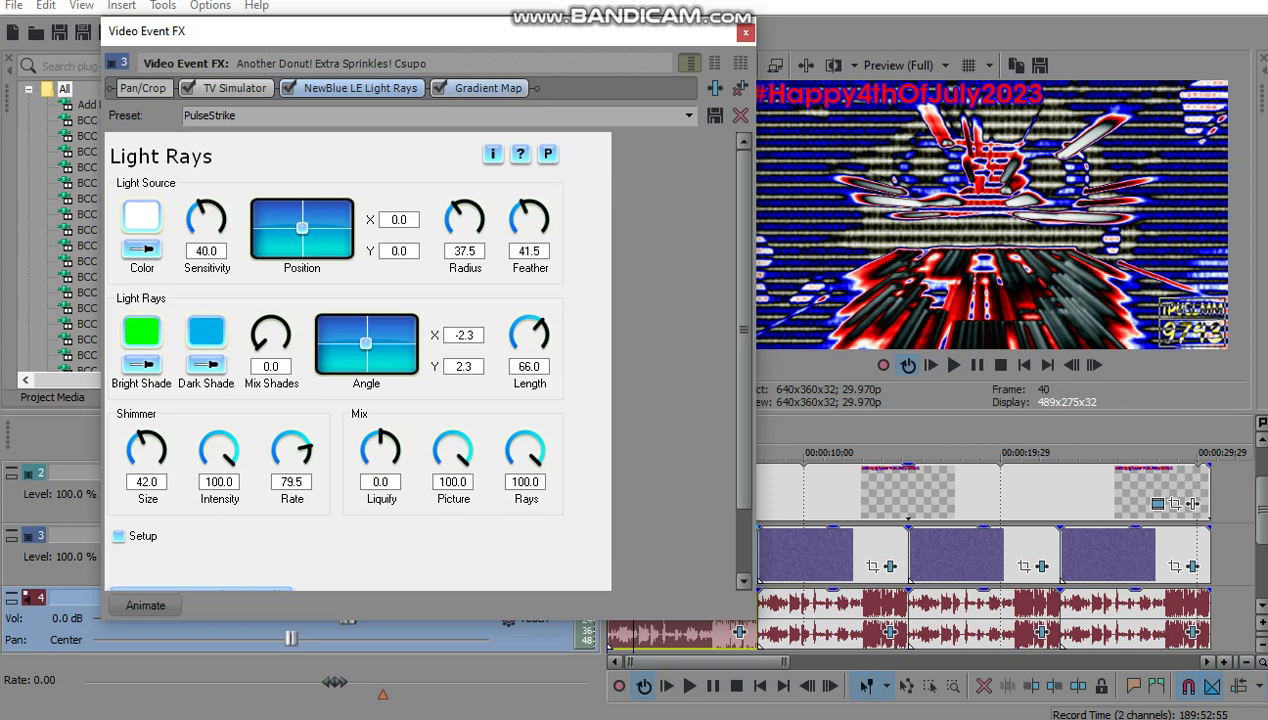
Step: Inspect the colour of each Gradient Map stop, 1 through 6, in the first video clip's effect chain, and close the effects window
click(488, 88)
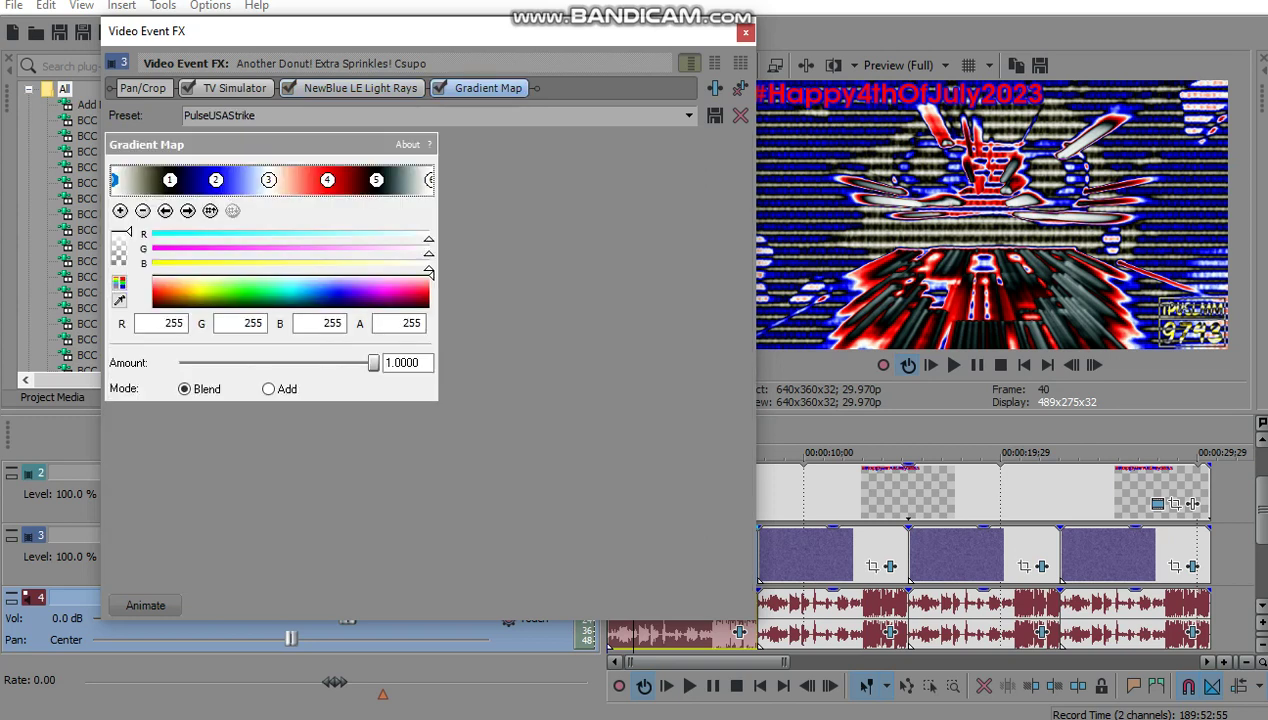
click(170, 180)
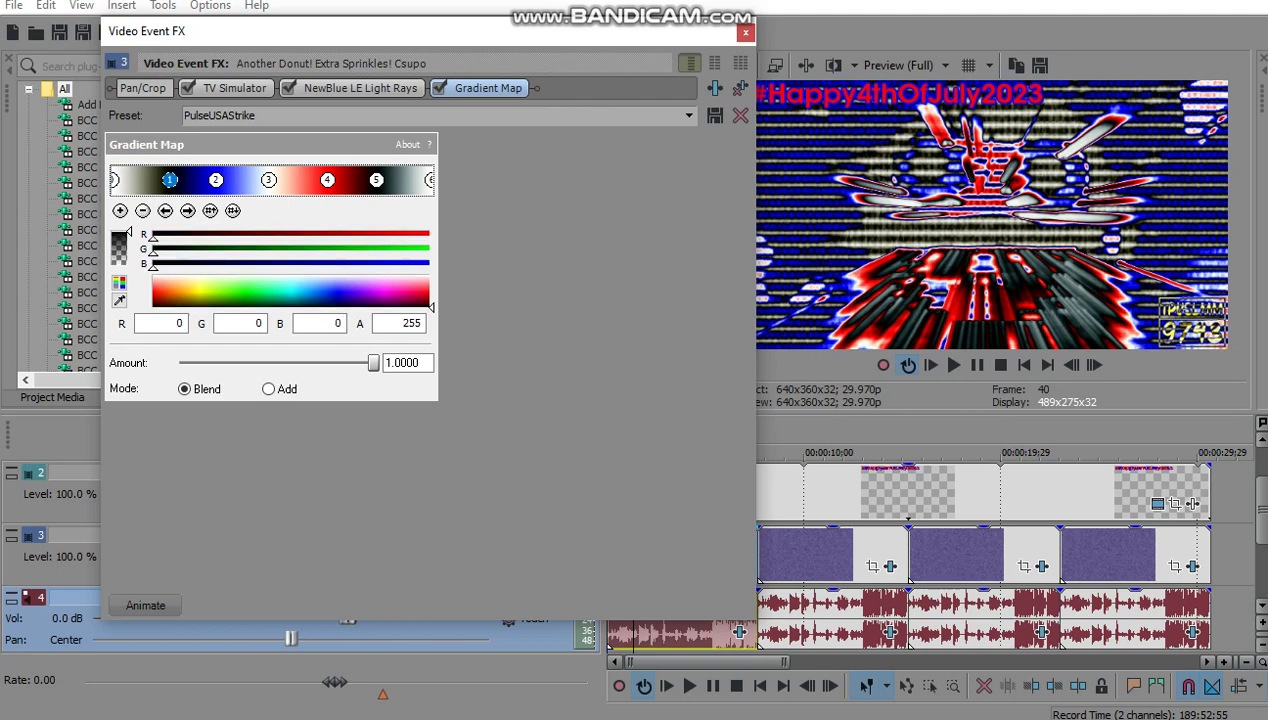
click(216, 180)
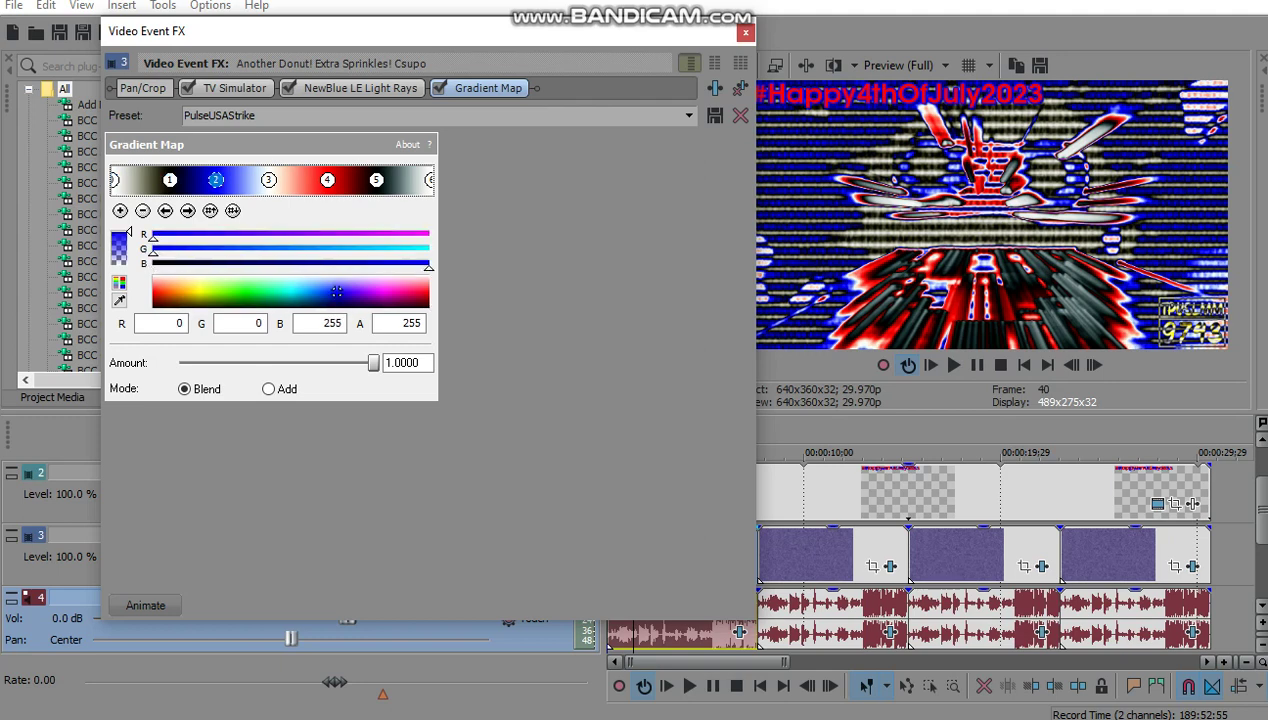
click(268, 180)
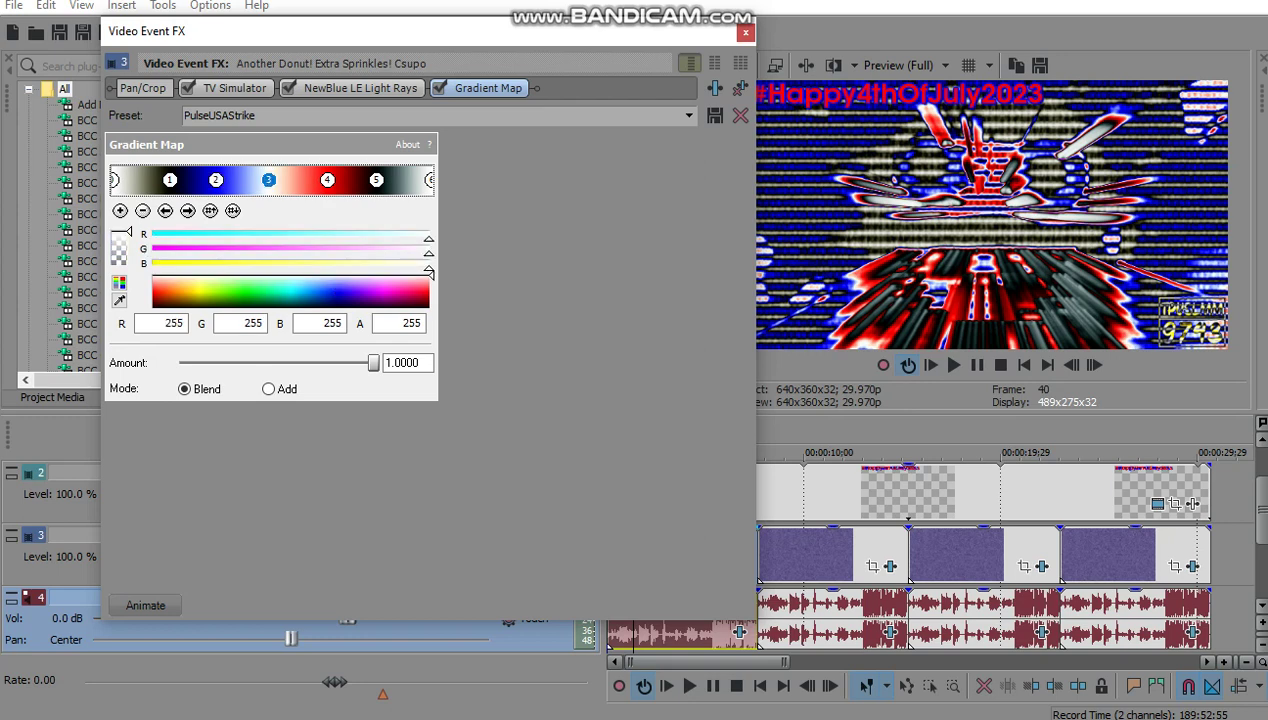
click(327, 180)
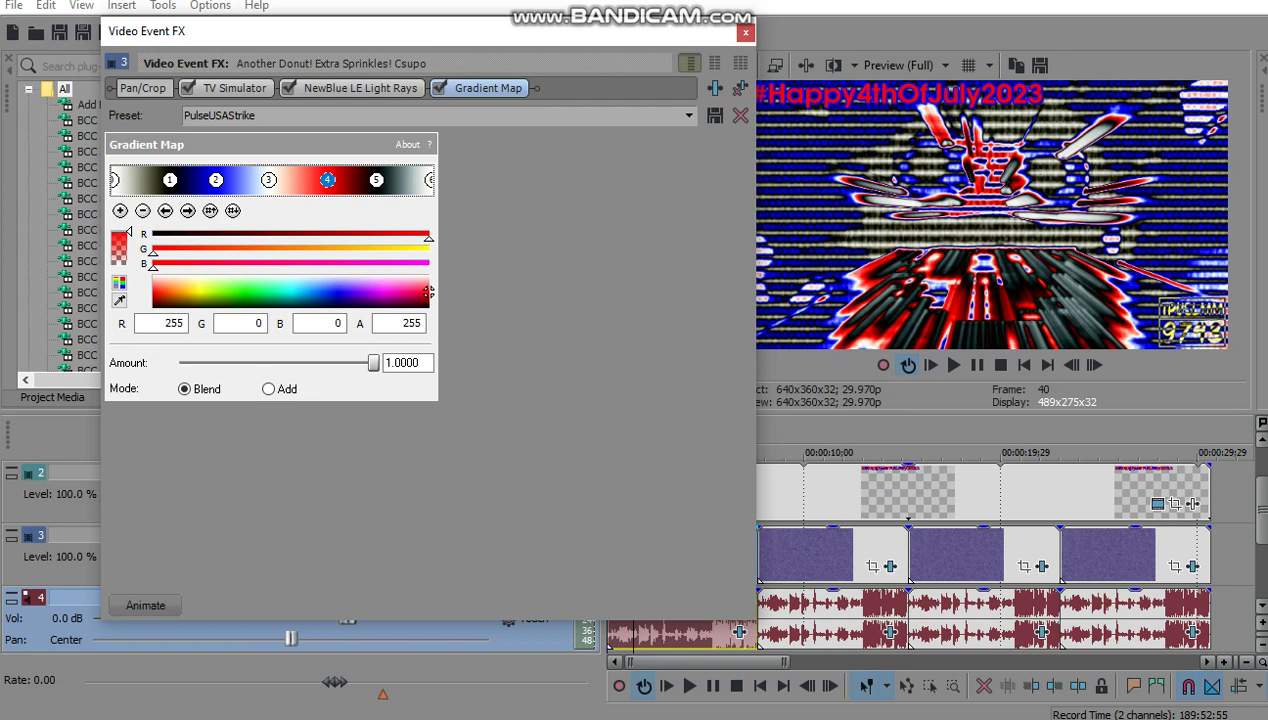
click(376, 180)
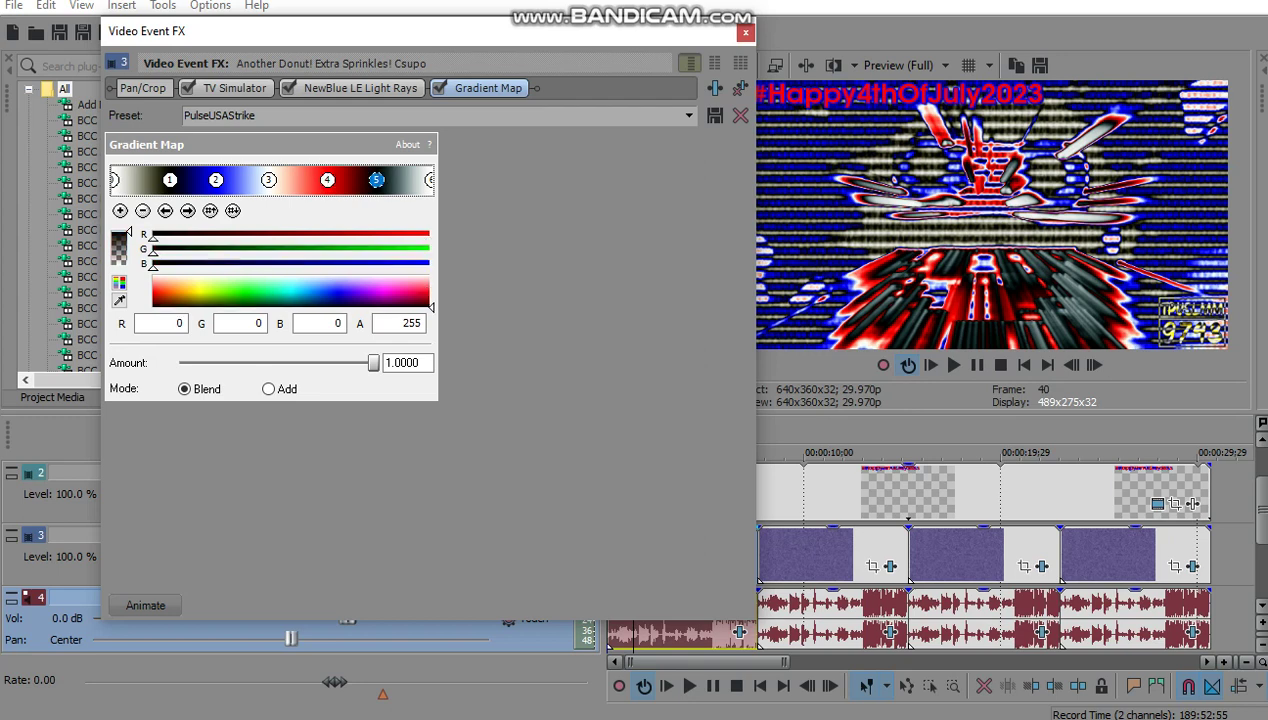
click(429, 180)
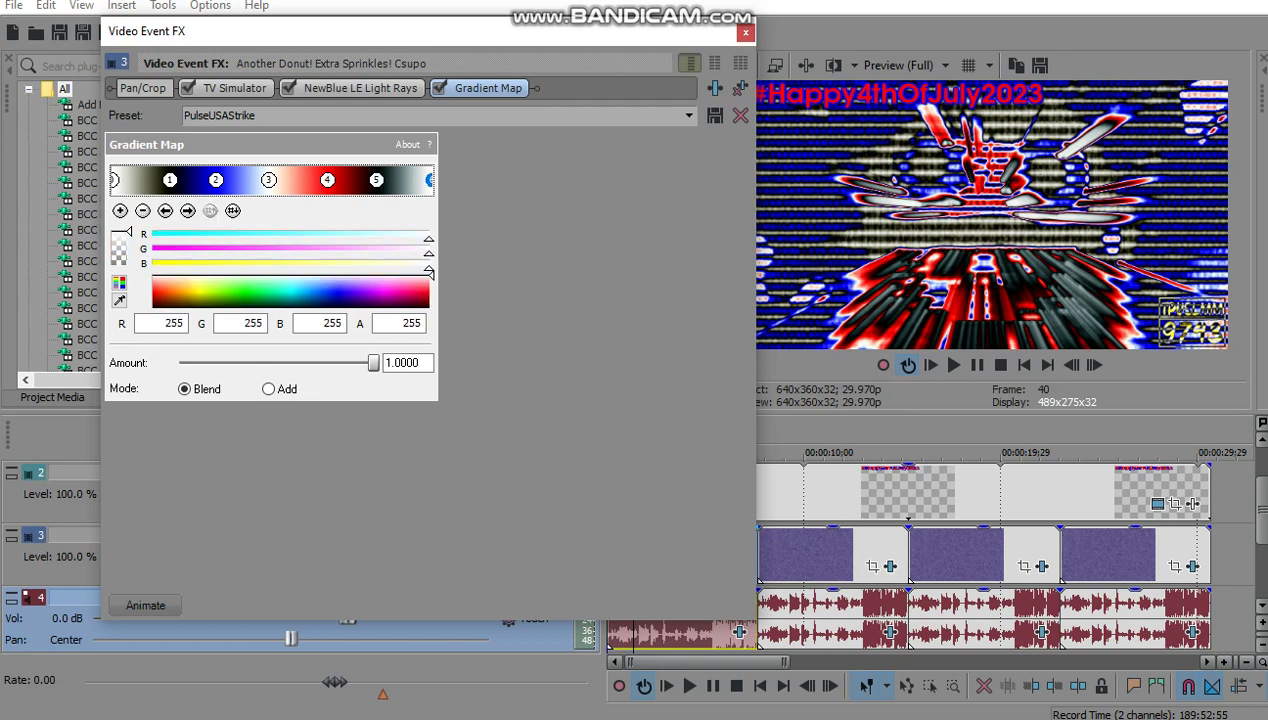
click(746, 33)
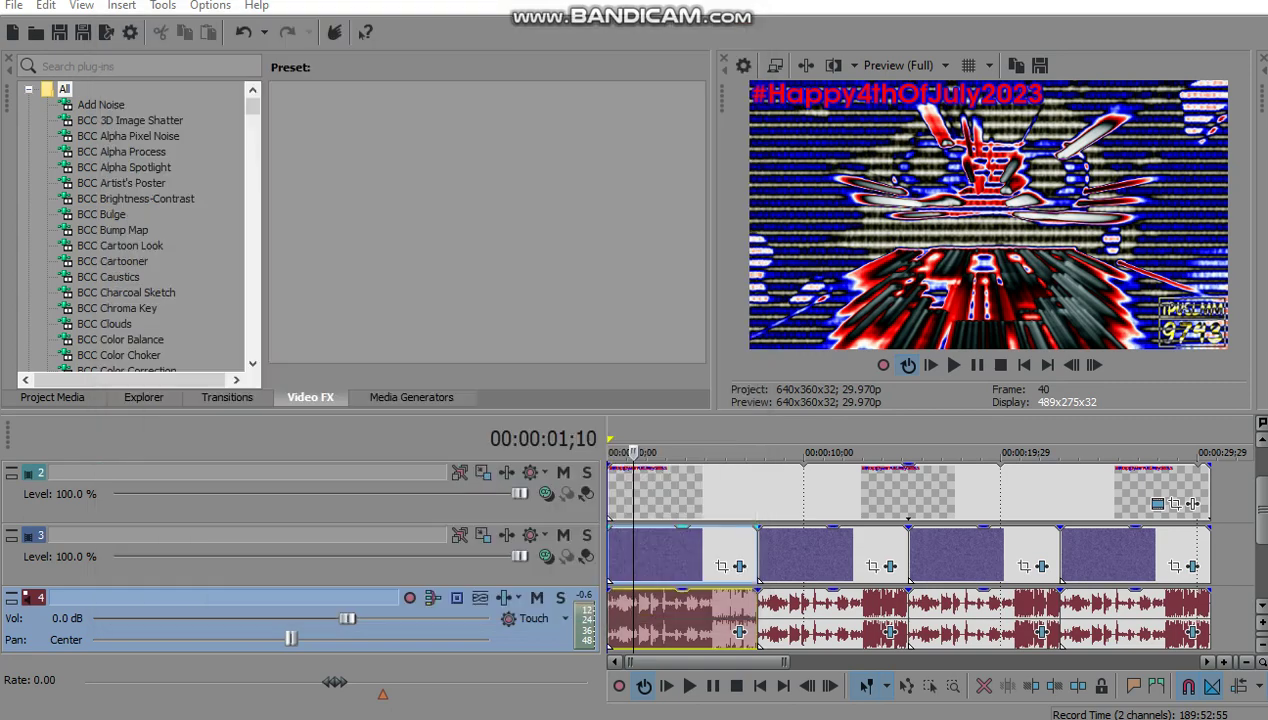
Step: Review the first audio clip's effect chain: the Orange Vocoder, tb_grumblebum and IL Vocodex presets and settings
click(739, 631)
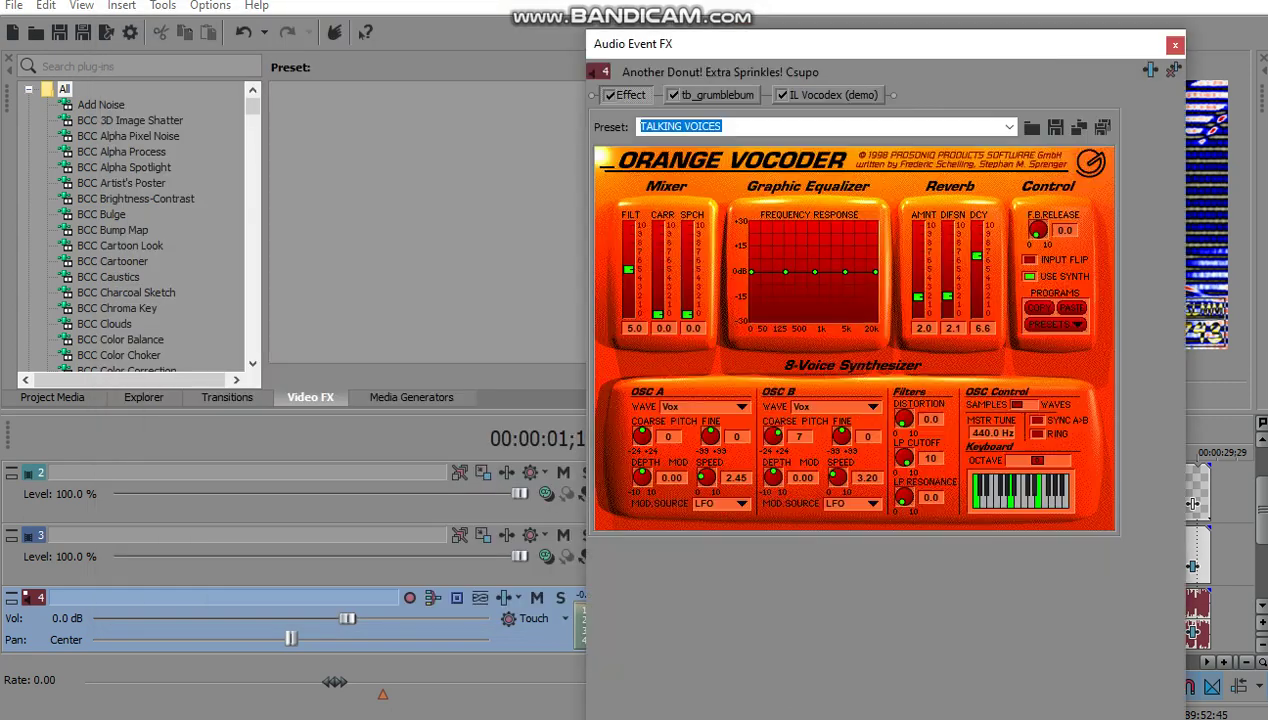
drag(671, 44, 281, 27)
click(332, 110)
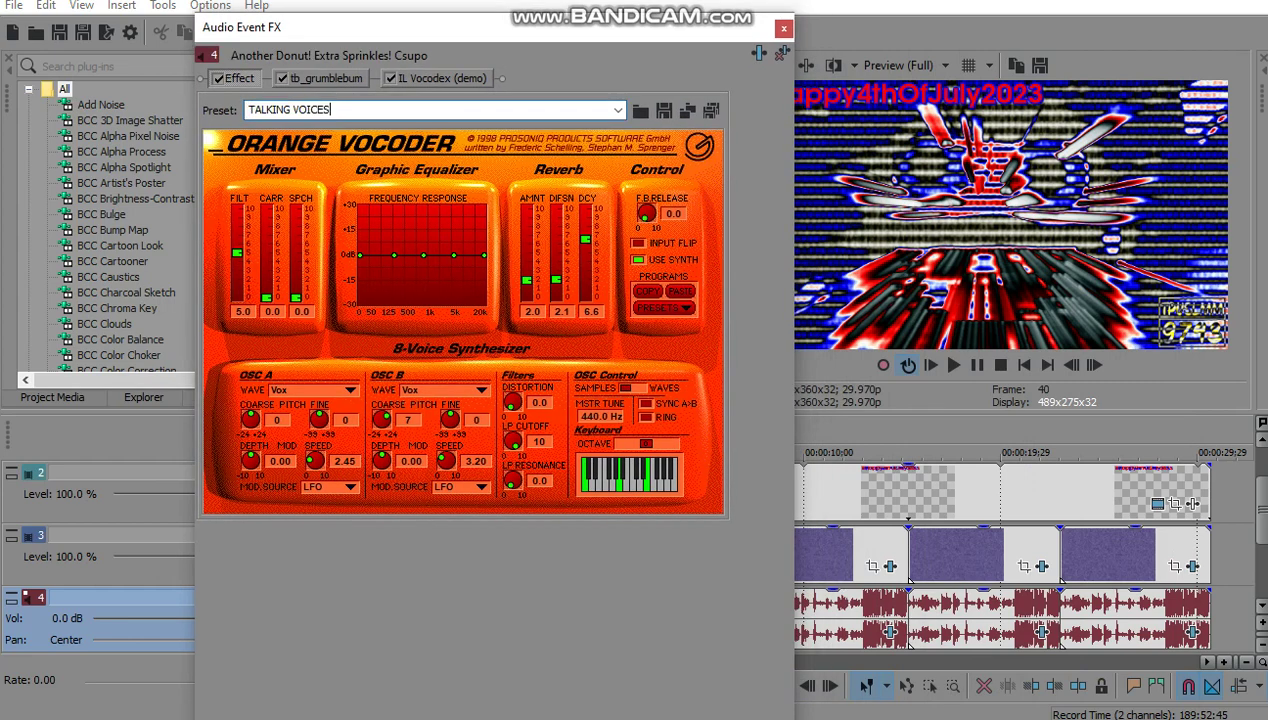
click(326, 79)
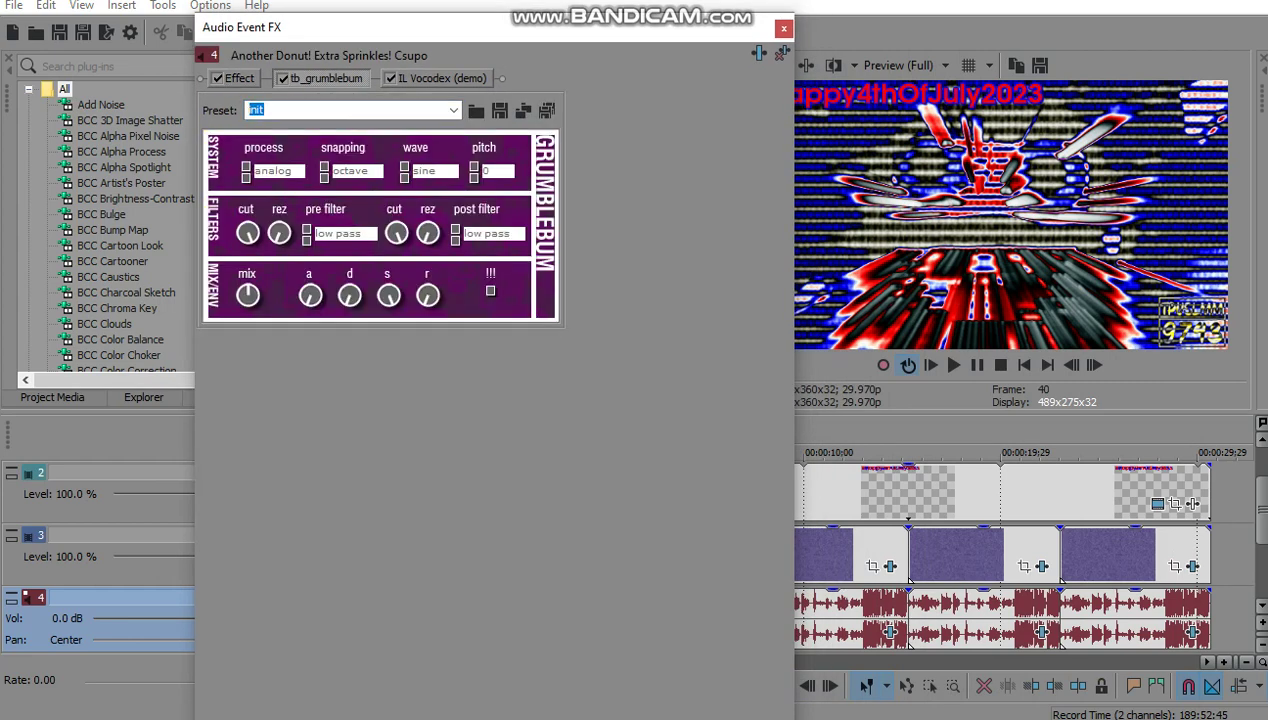
click(332, 110)
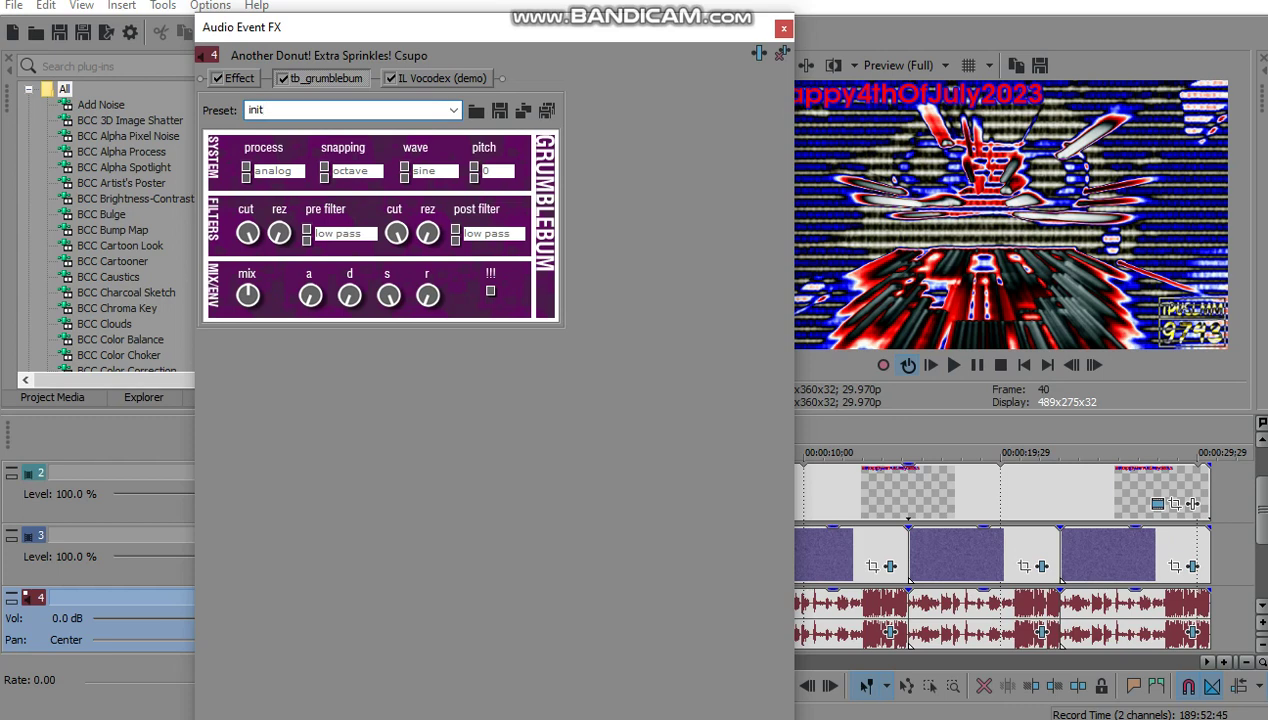
click(442, 79)
click(302, 110)
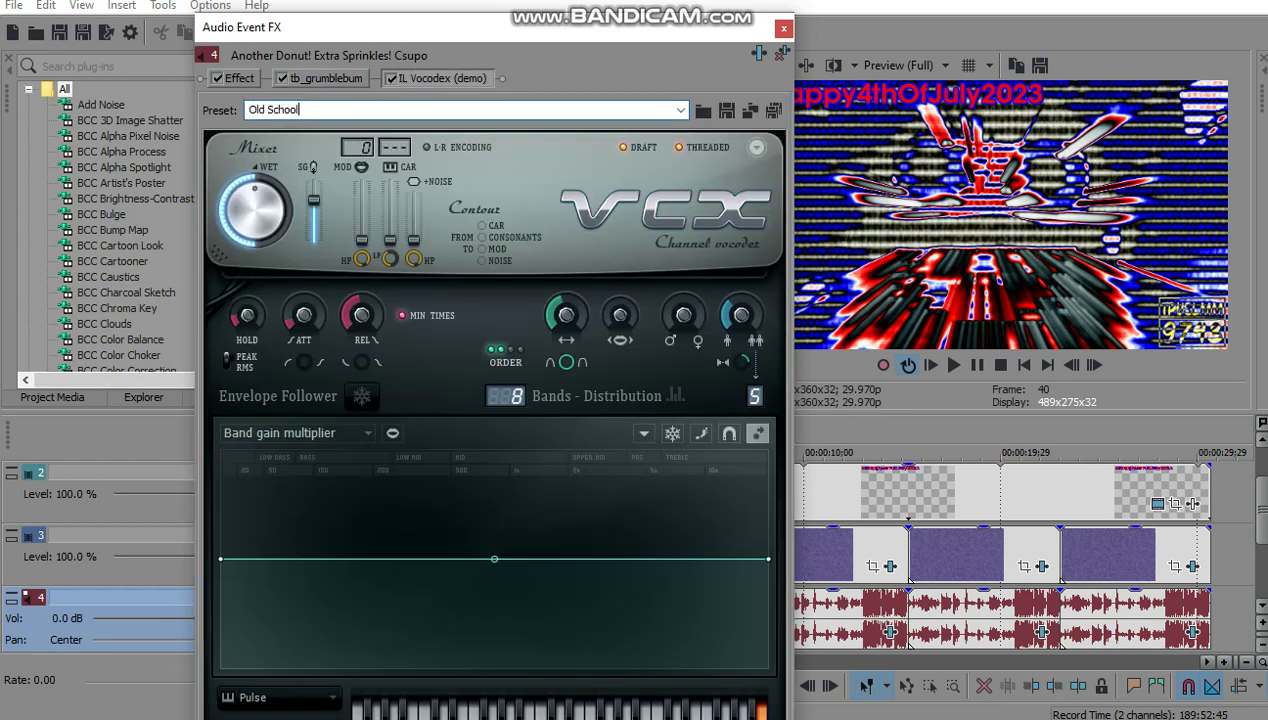
drag(312, 28, 312, 0)
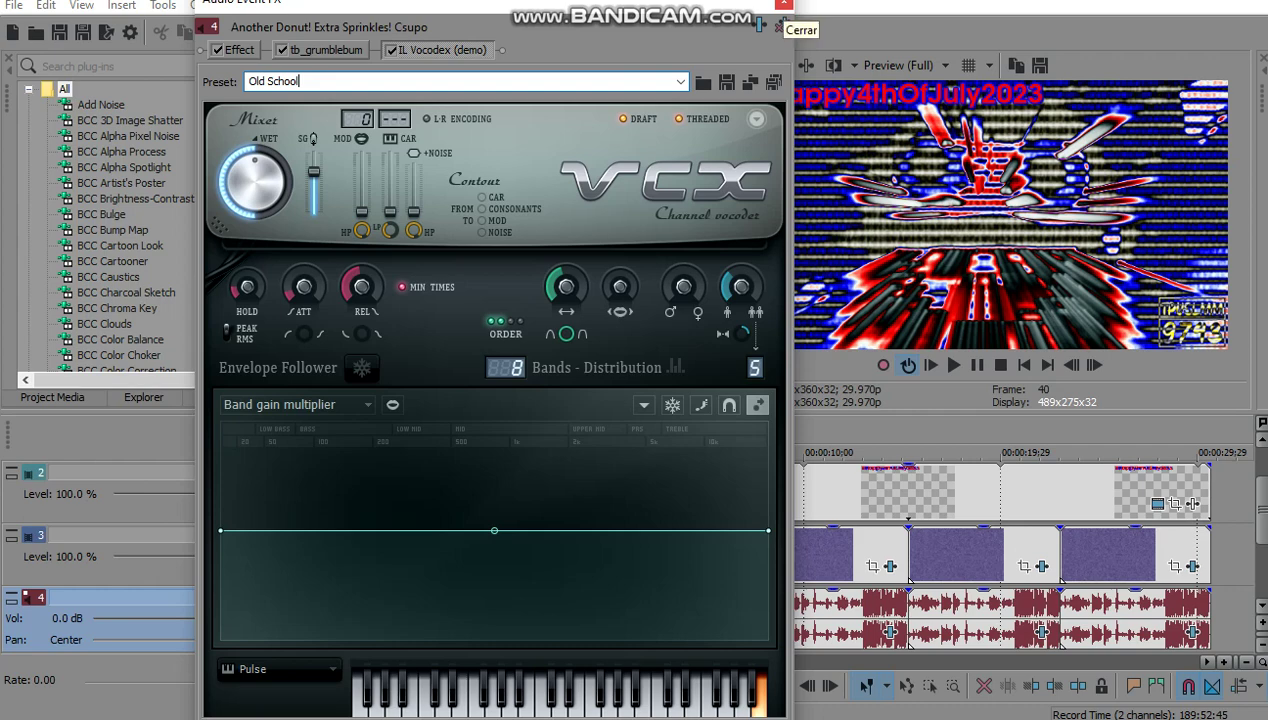
click(779, 26)
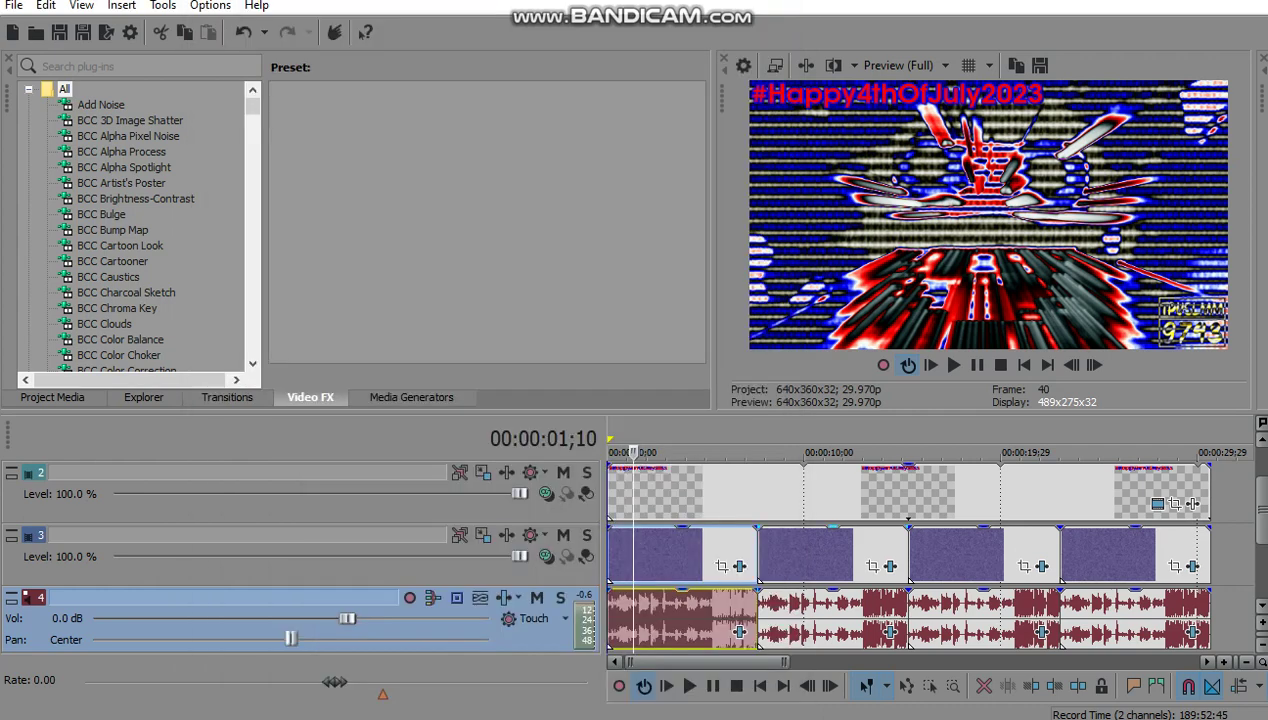
Step: Preview a frame of the second video clip and inspect its NewBlue LE Light Rays and Rays effect settings
click(778, 550)
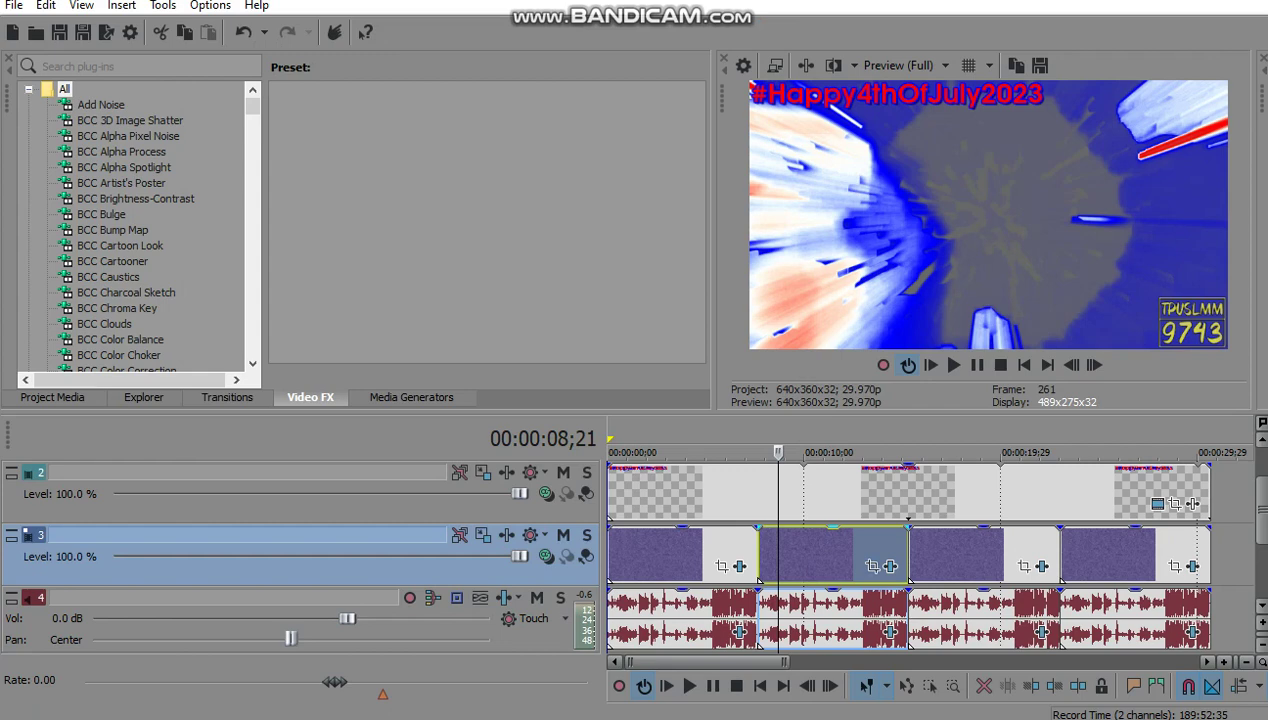
click(889, 566)
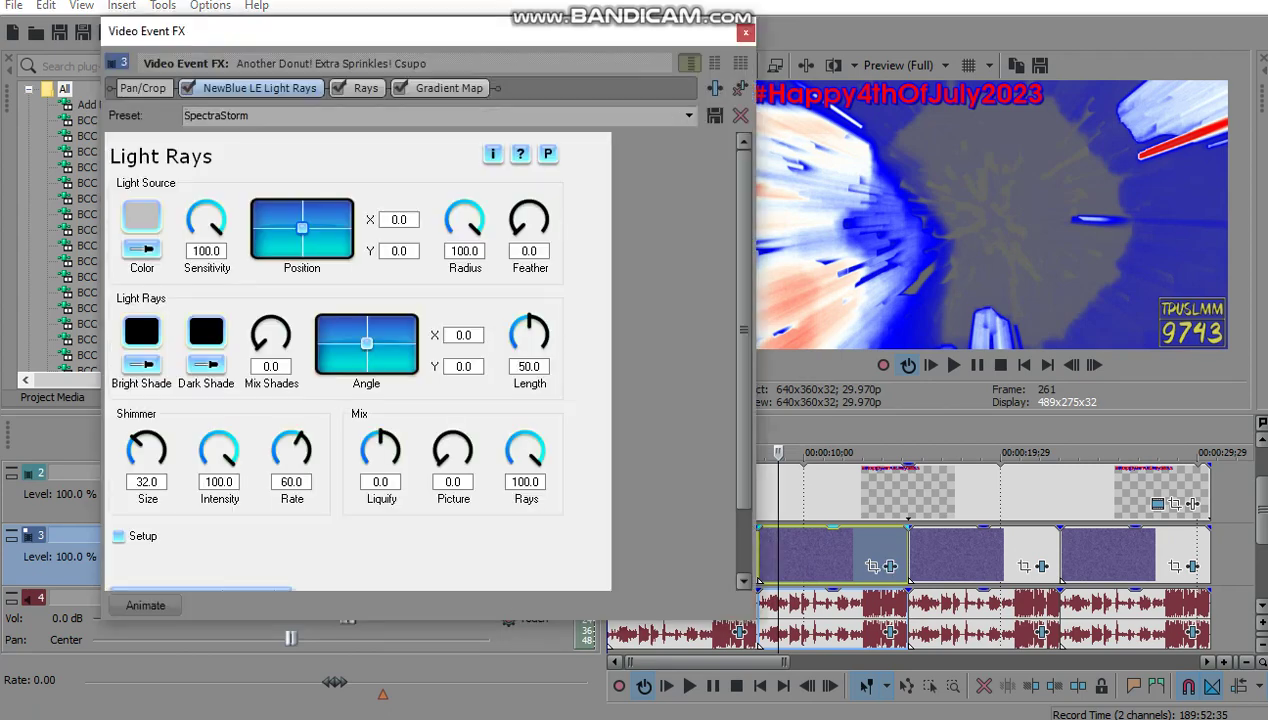
click(783, 550)
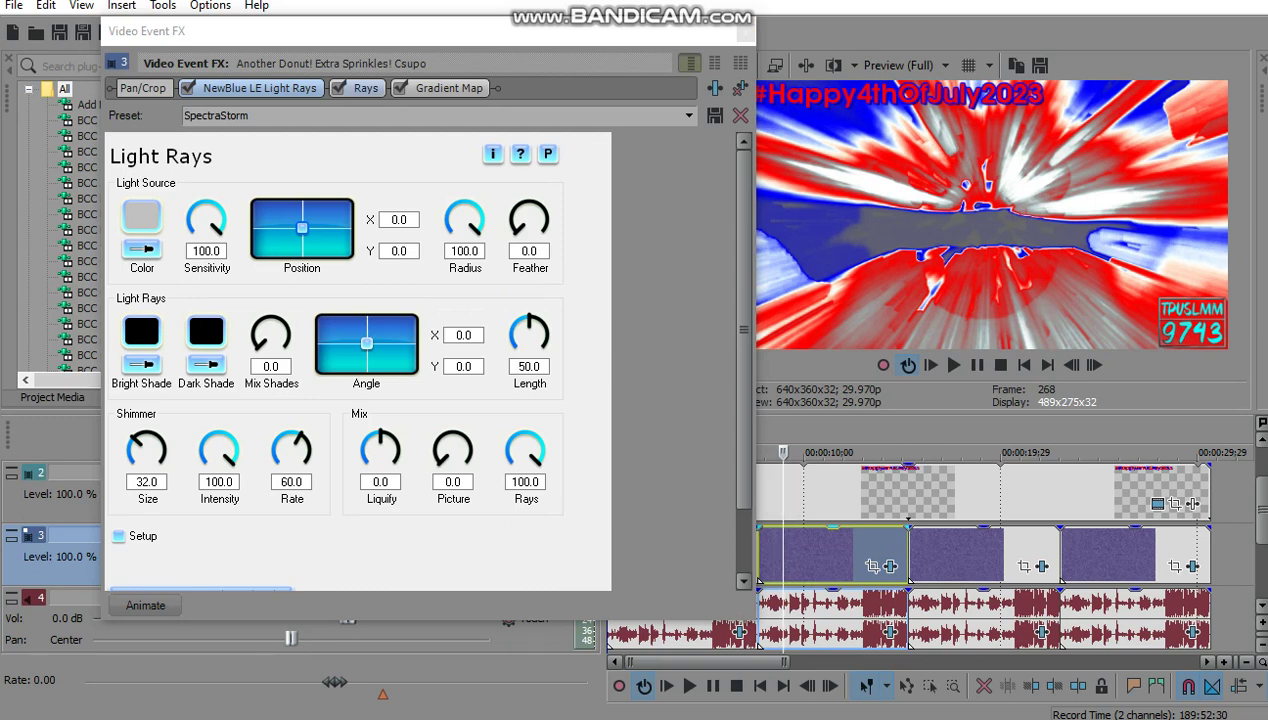
click(366, 88)
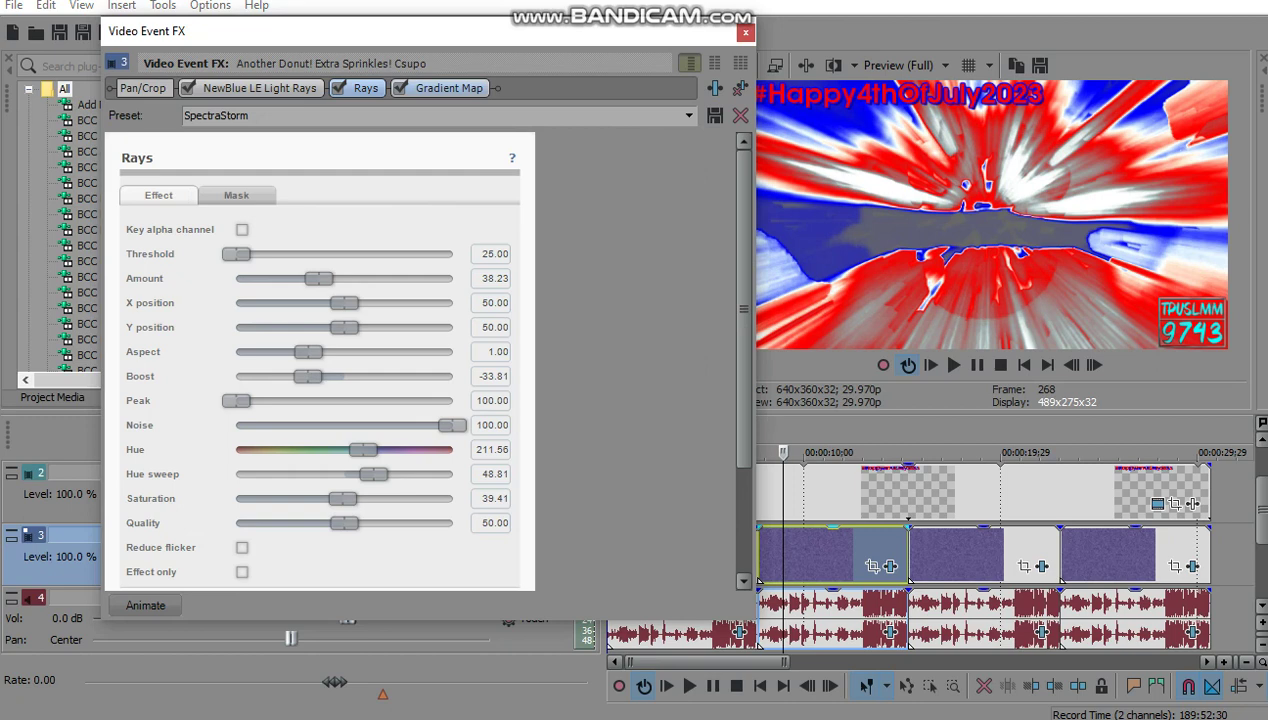
Step: Examine the second video clip's Gradient Map effect, checking the colour values of every gradient stop, and close the effects window
click(448, 88)
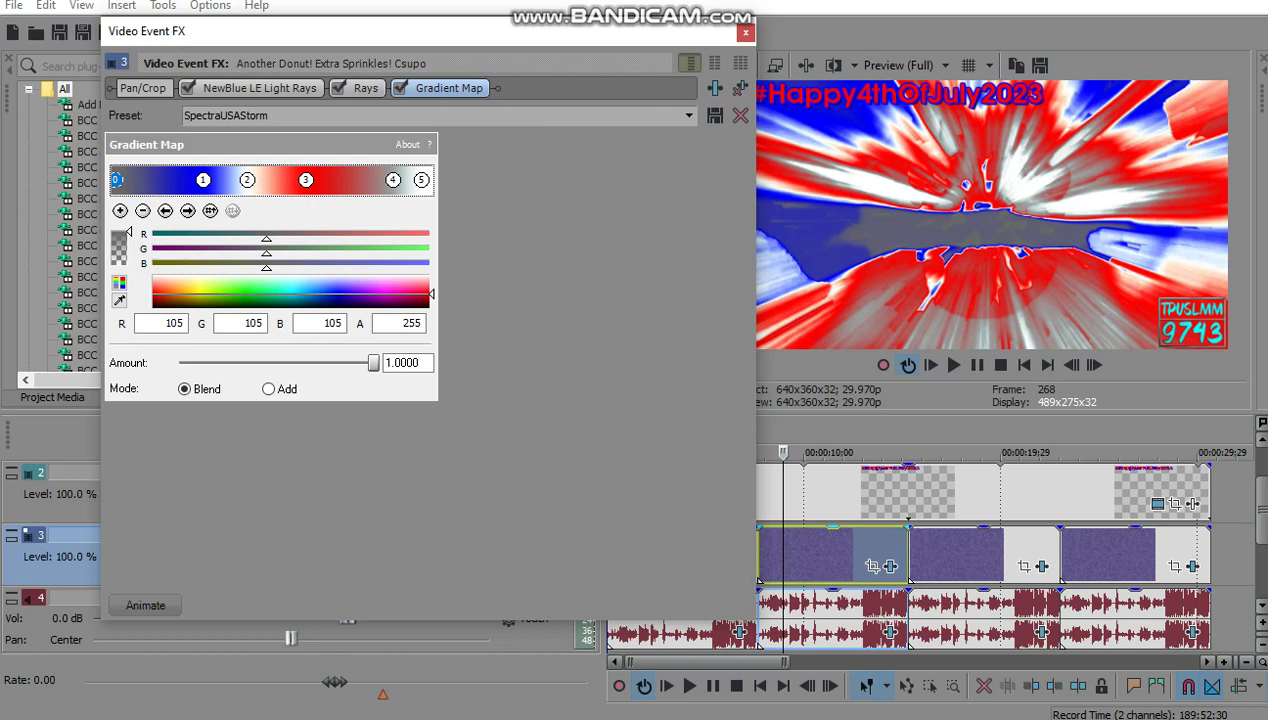
click(203, 179)
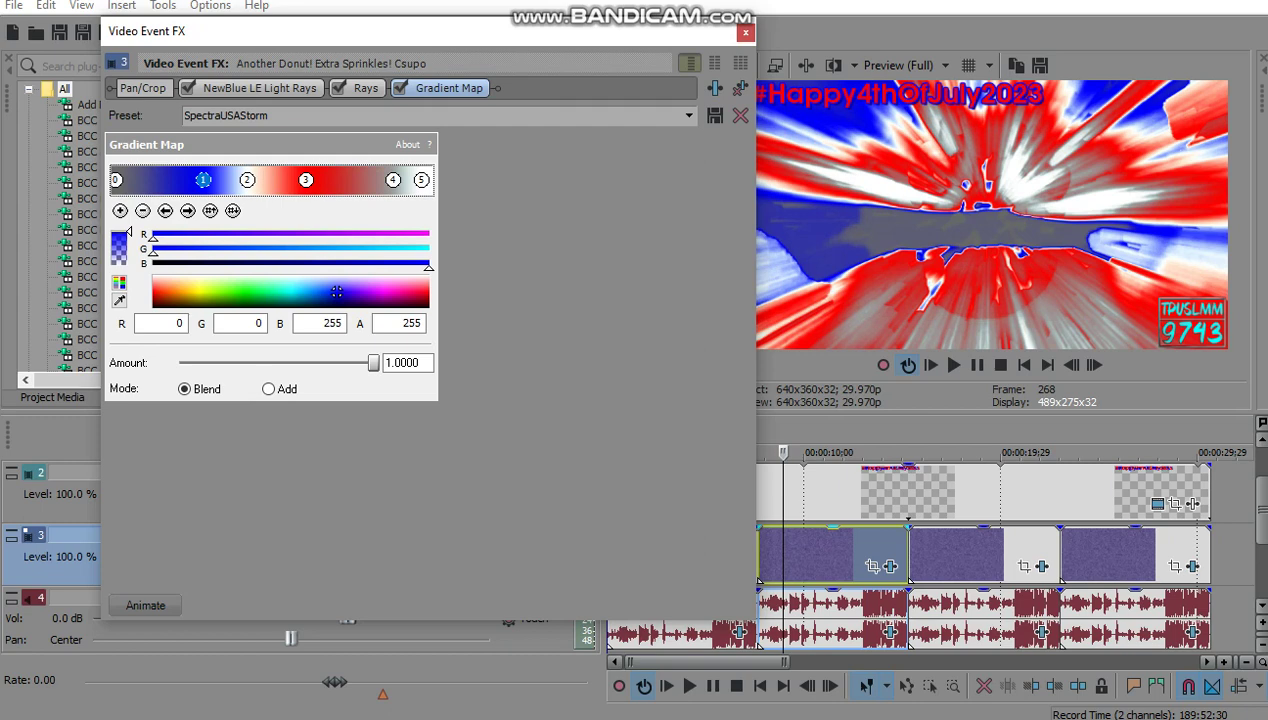
click(247, 180)
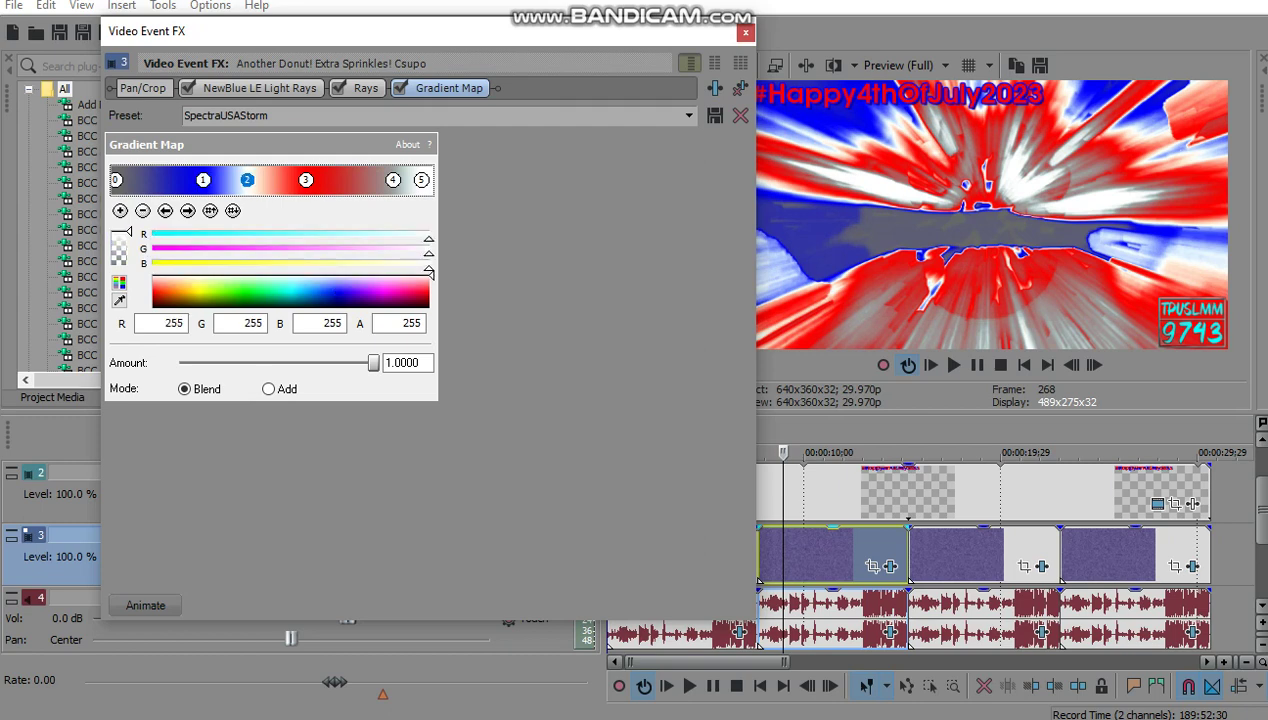
click(305, 179)
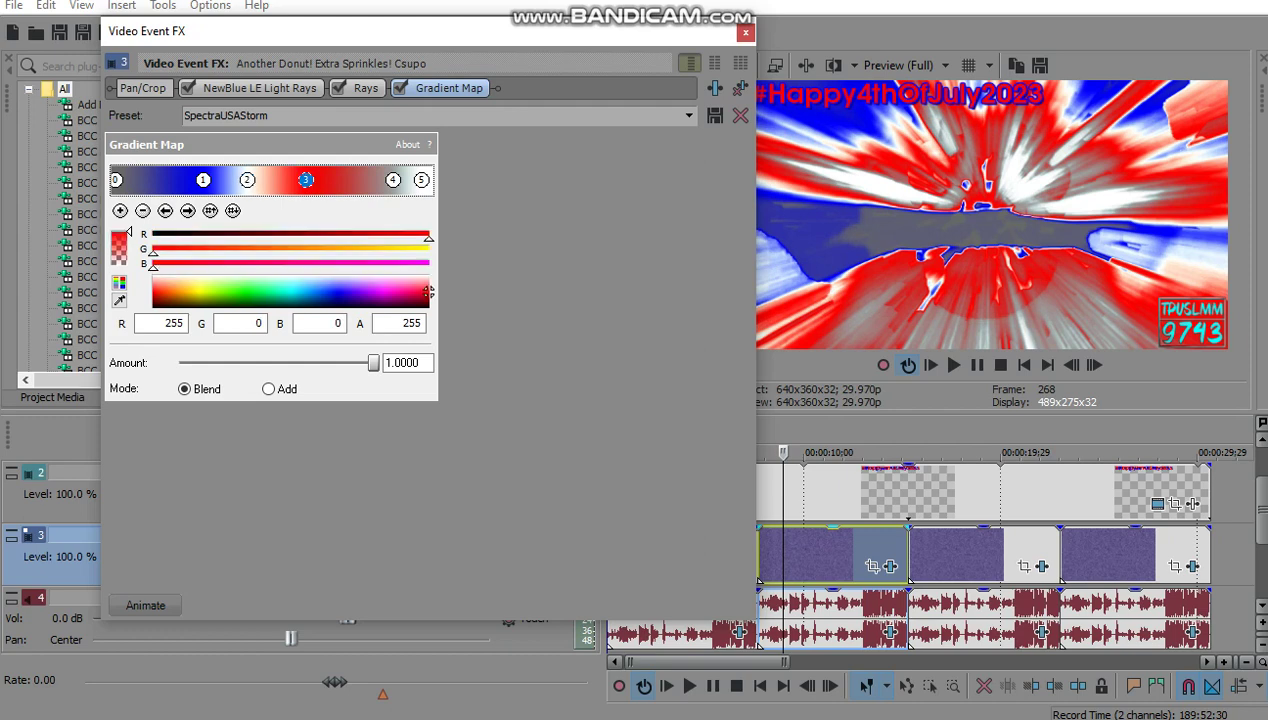
click(392, 179)
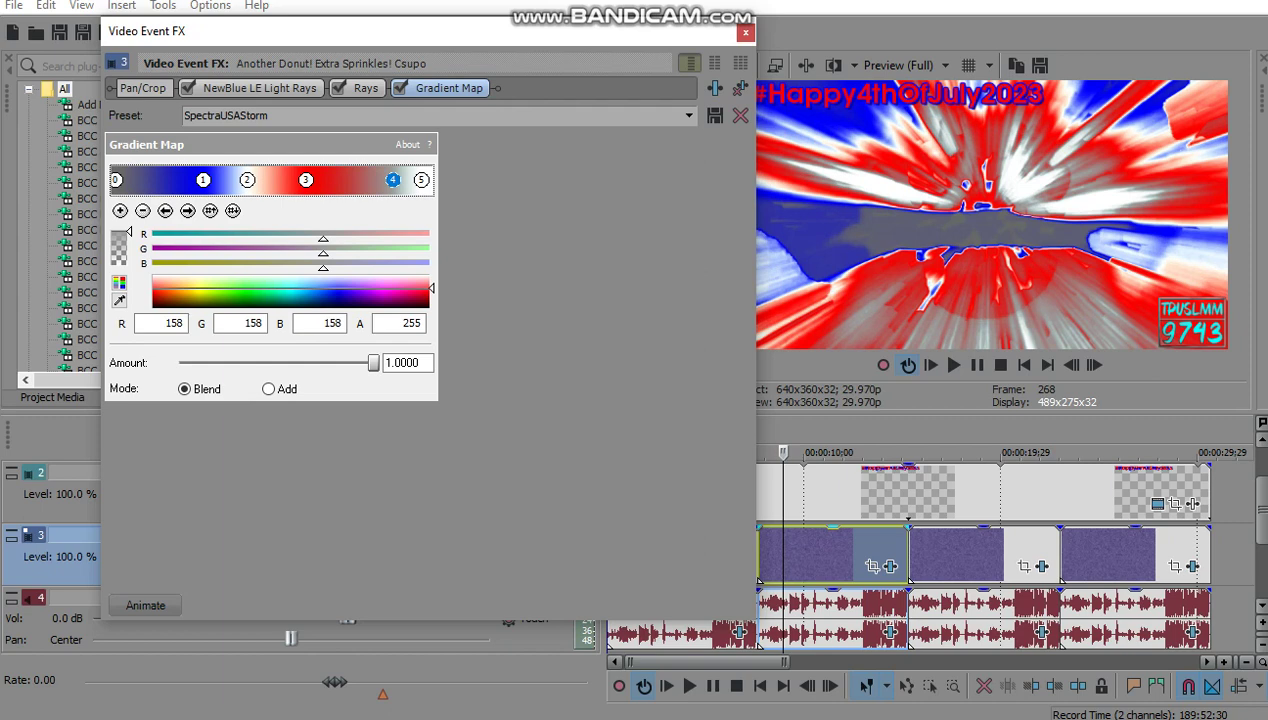
click(421, 180)
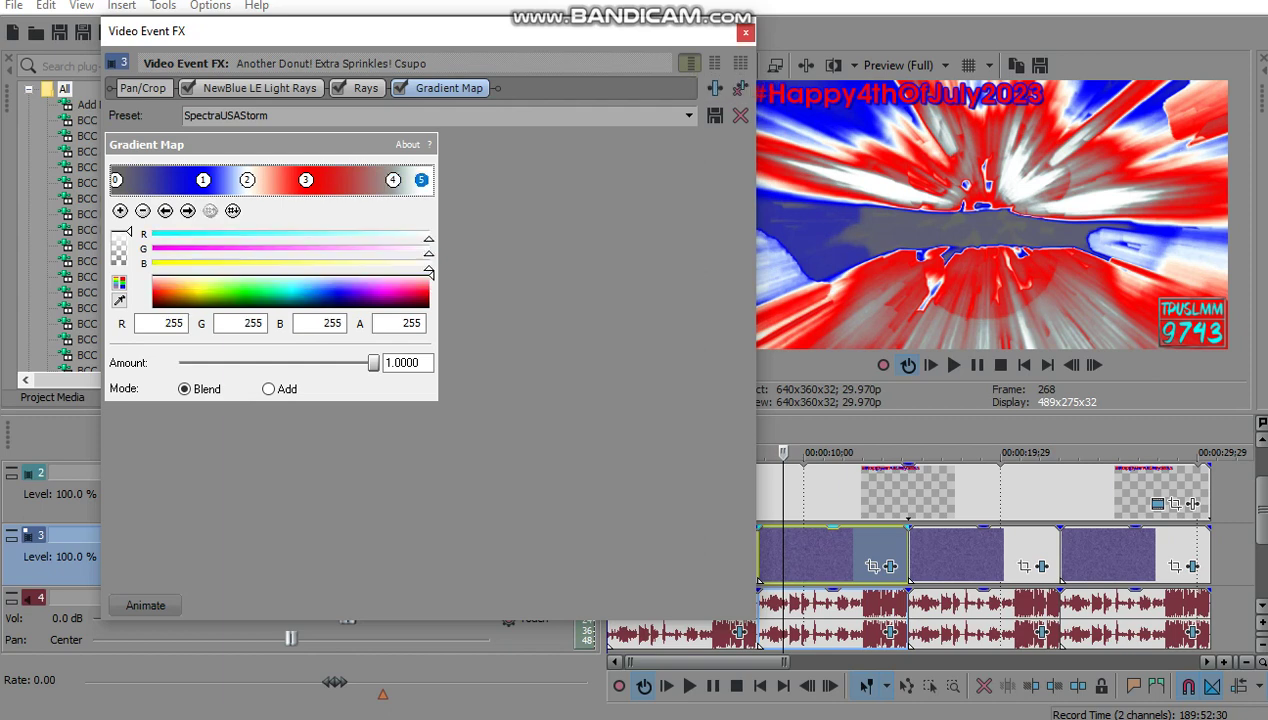
click(746, 33)
Step: Review the Frequency Shifter and IL Vocodex presets and settings in the second audio clip's effect chain
click(889, 630)
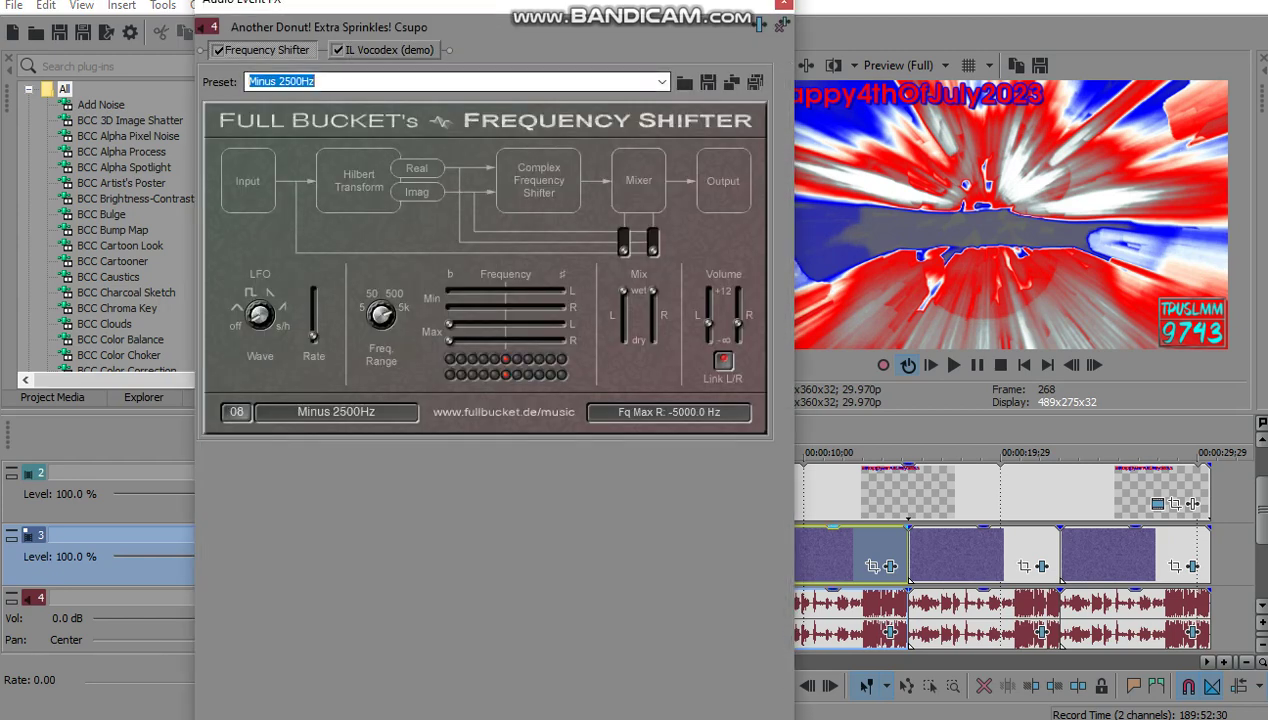
click(316, 81)
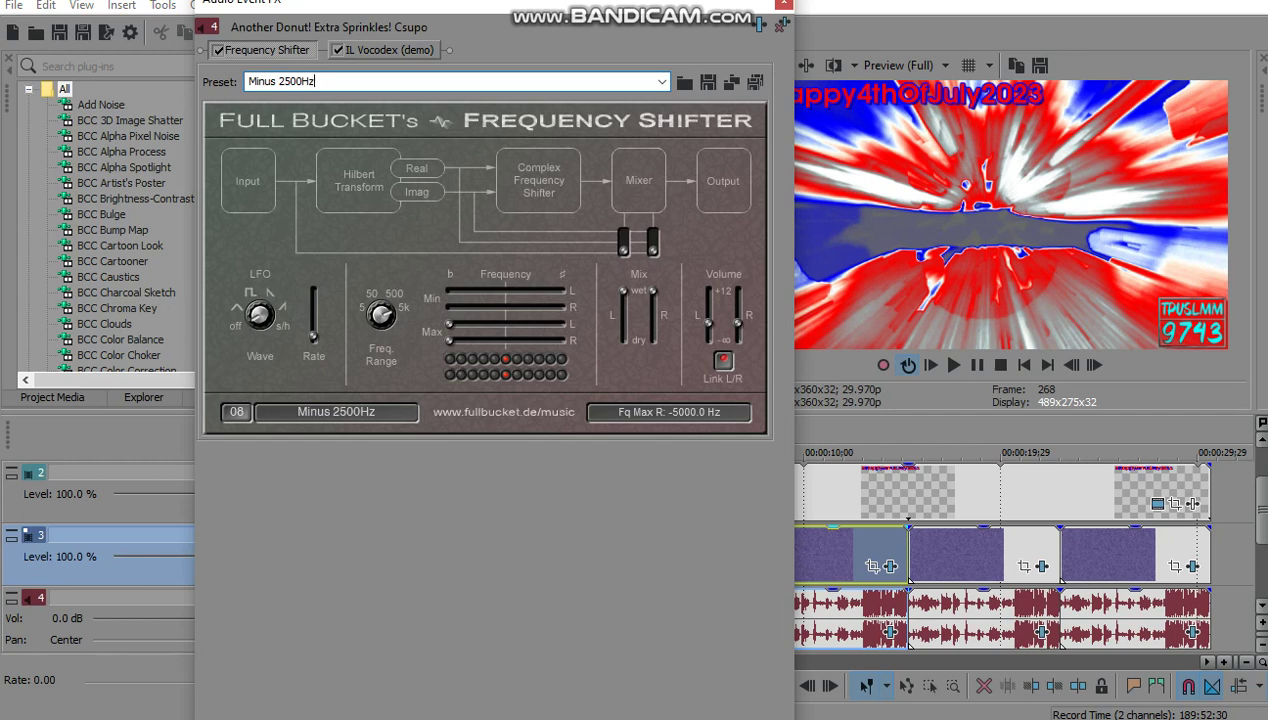
click(389, 50)
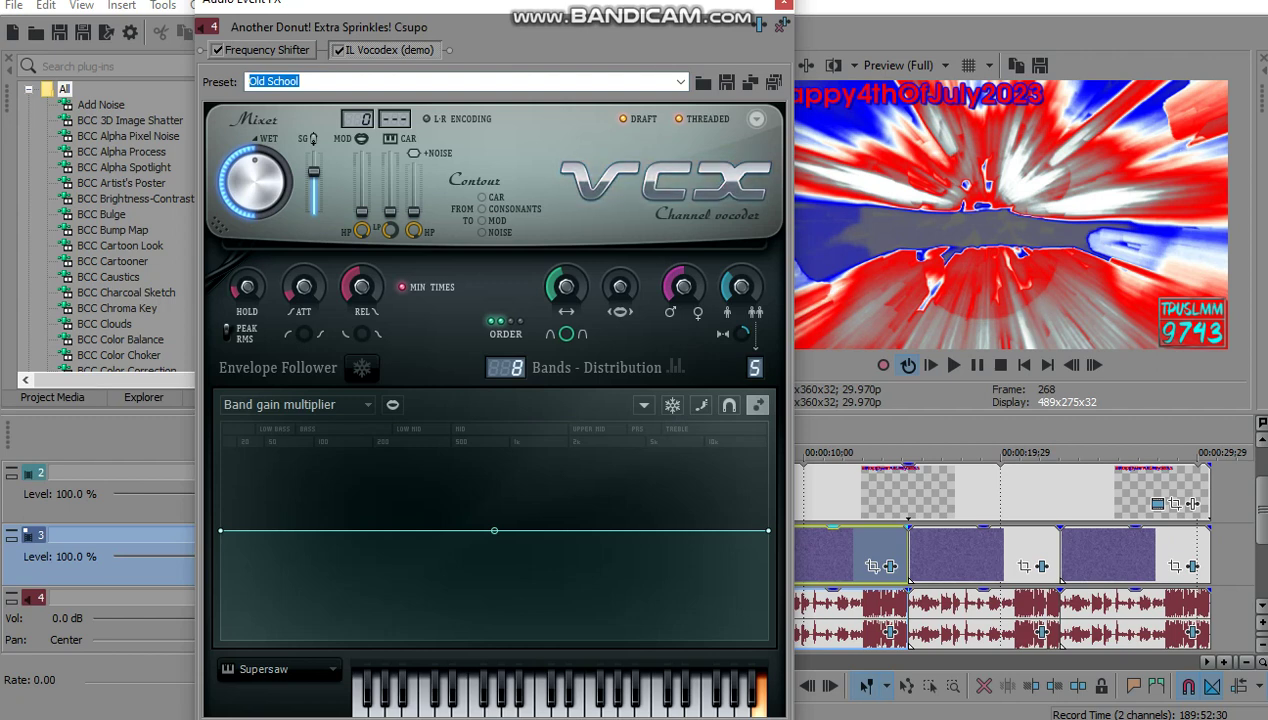
click(330, 81)
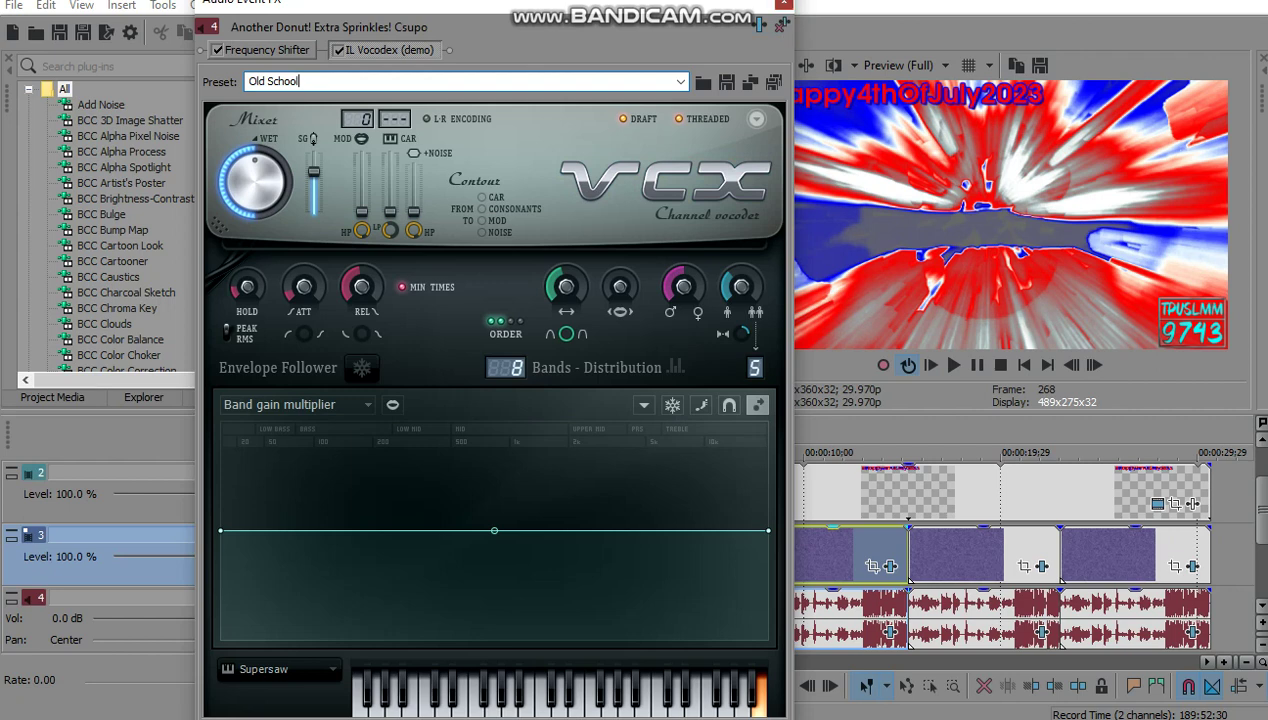
click(779, 6)
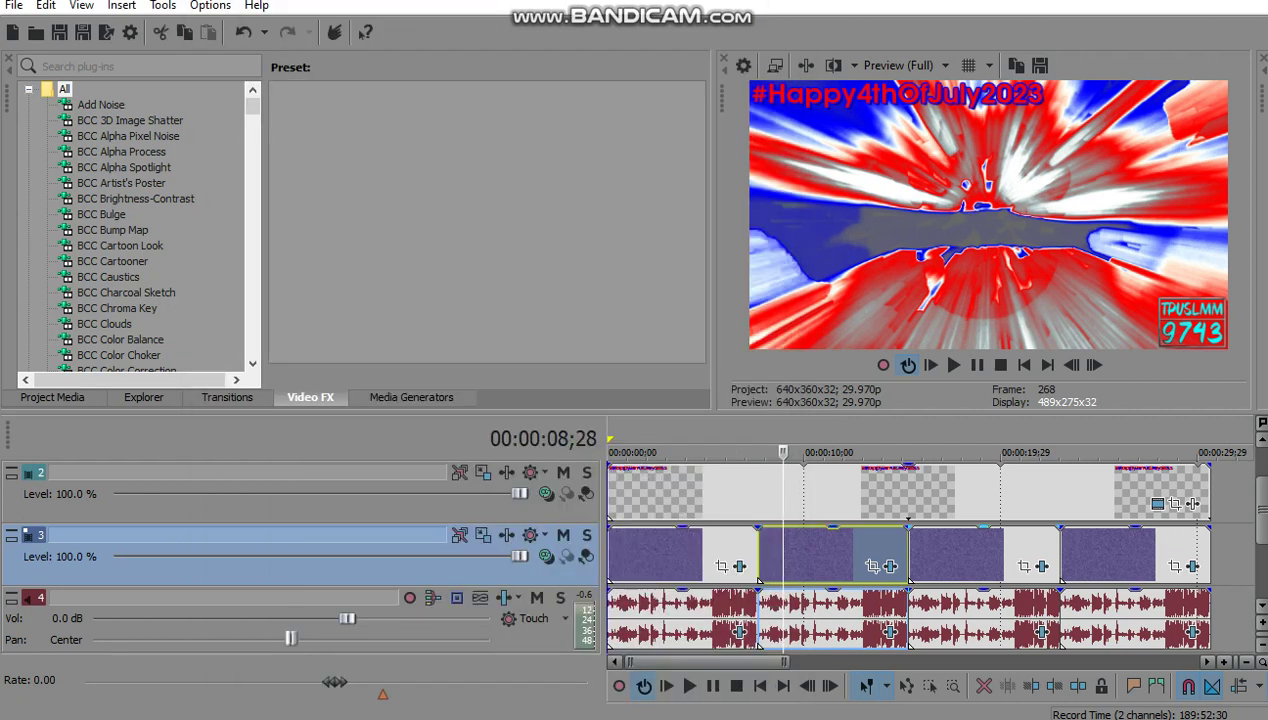
Step: Preview a frame of the third video clip and inspect its first Swirl, Glow and second Swirl effect settings
click(939, 556)
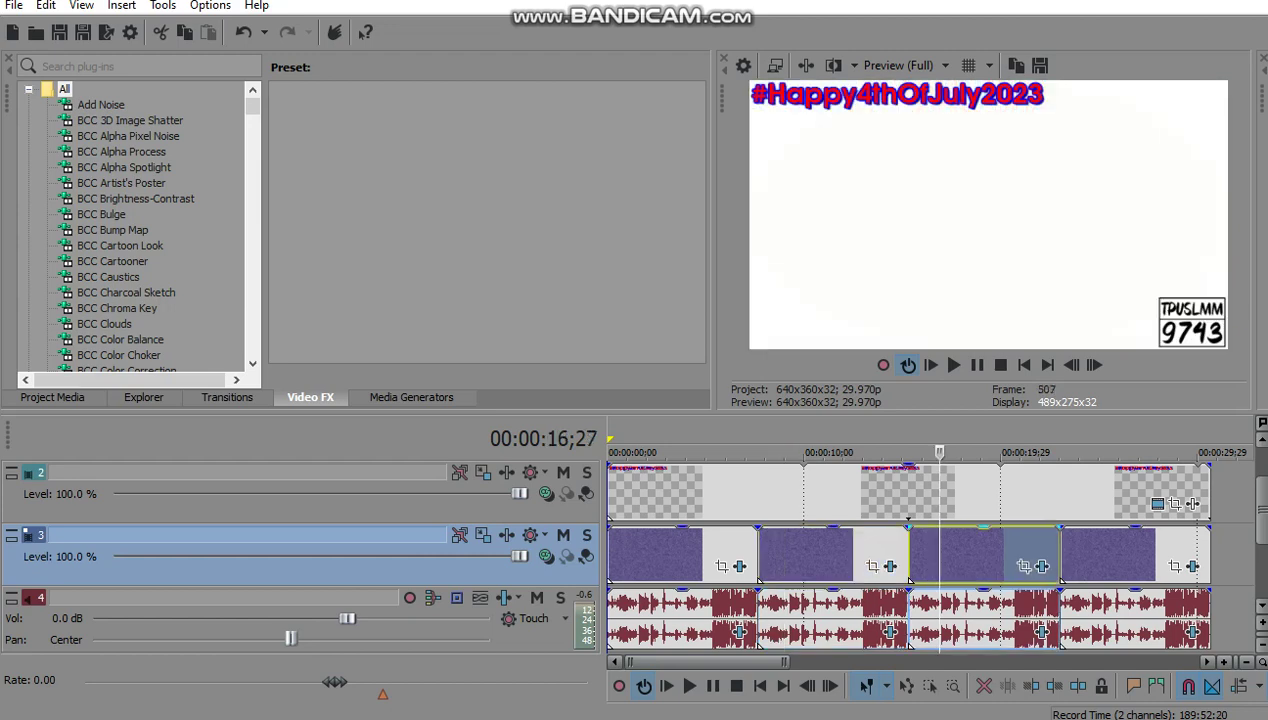
click(937, 556)
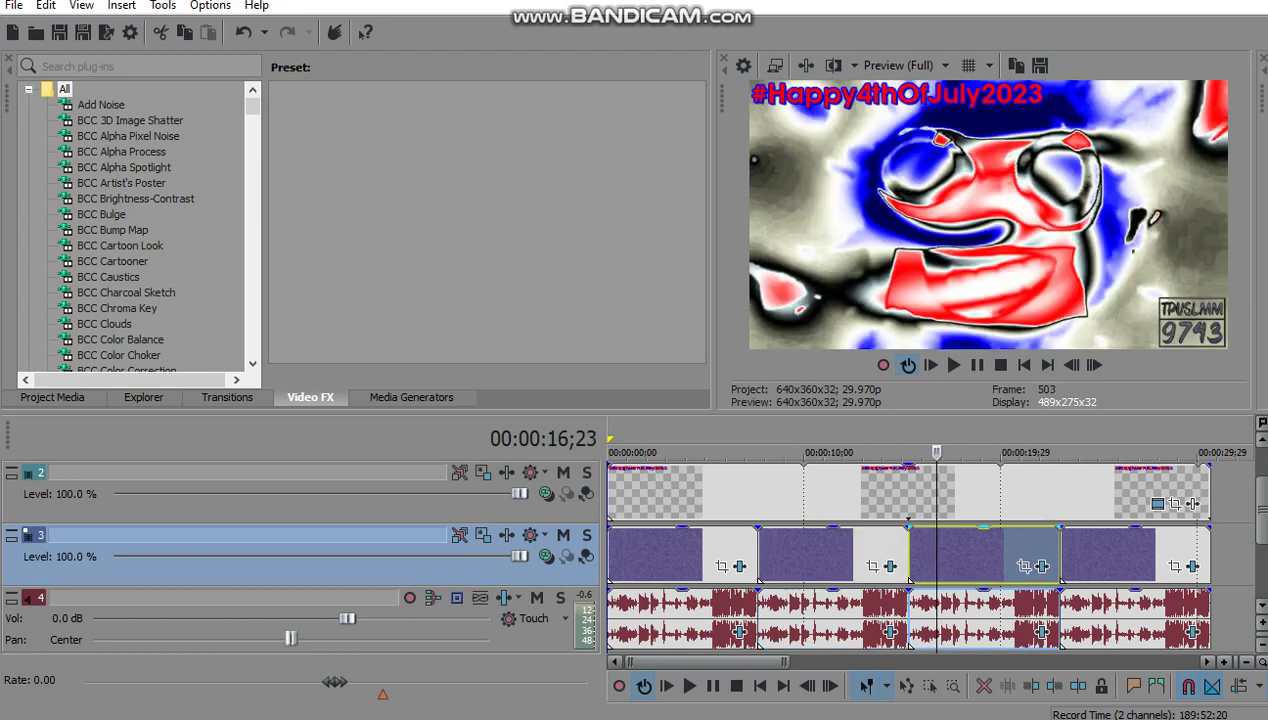
click(1041, 566)
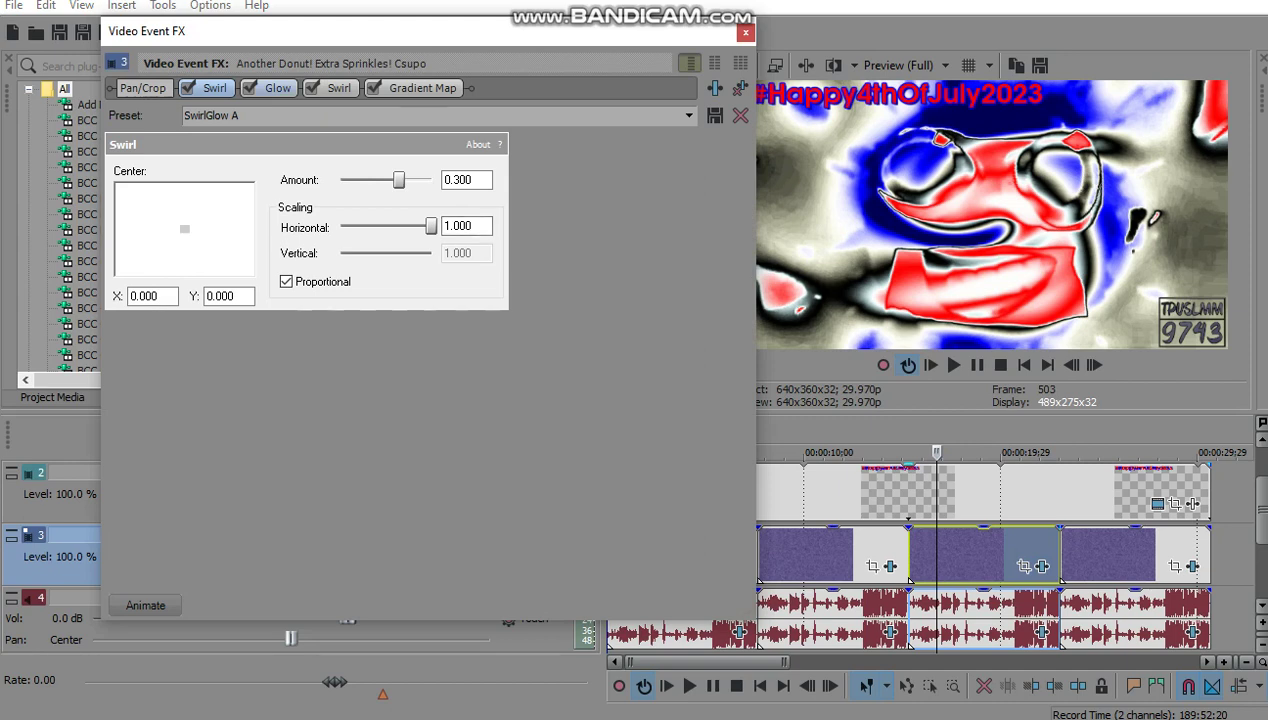
click(278, 88)
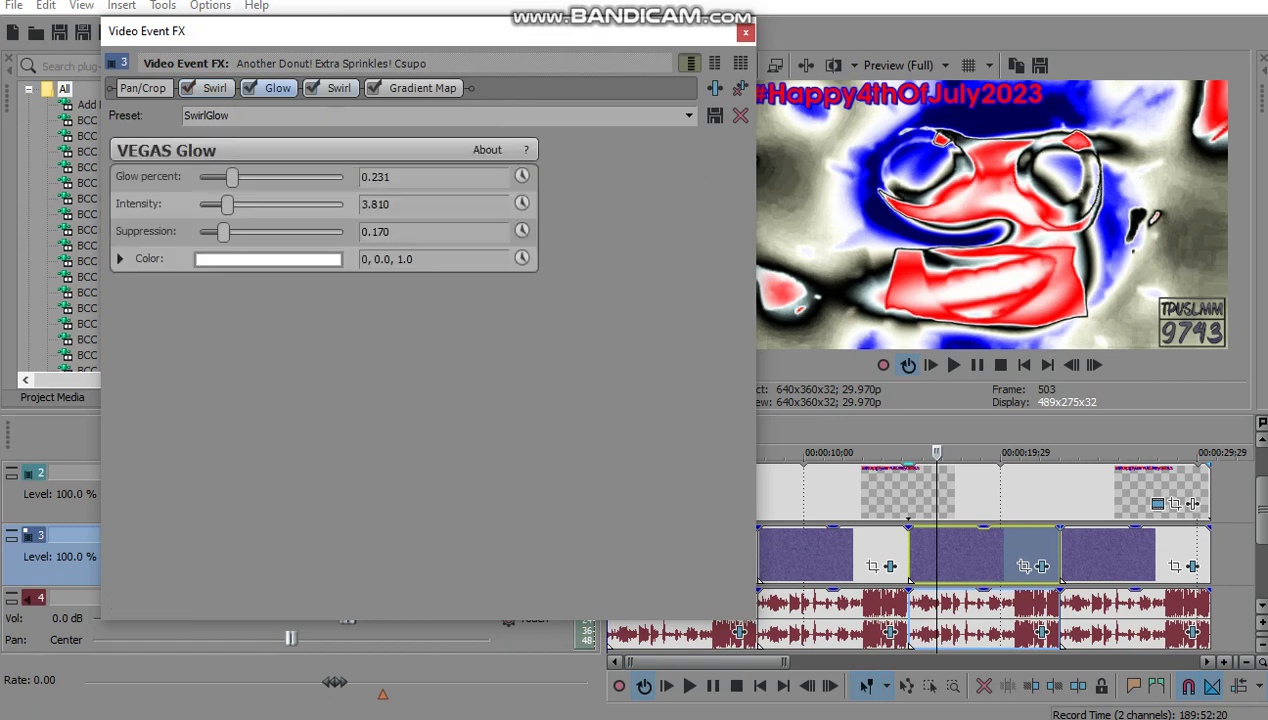
click(339, 88)
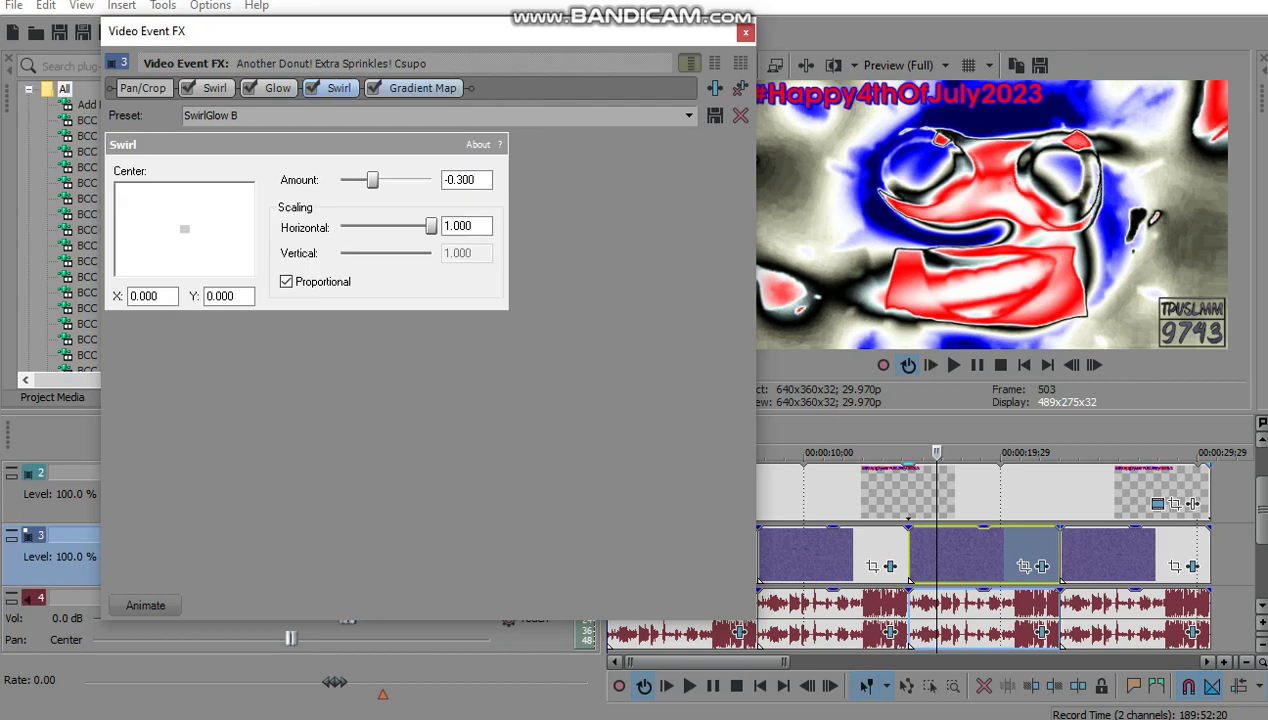
Step: Examine the third video clip's Gradient Map effect, checking the colour values of every gradient stop, and close the effects window
click(422, 88)
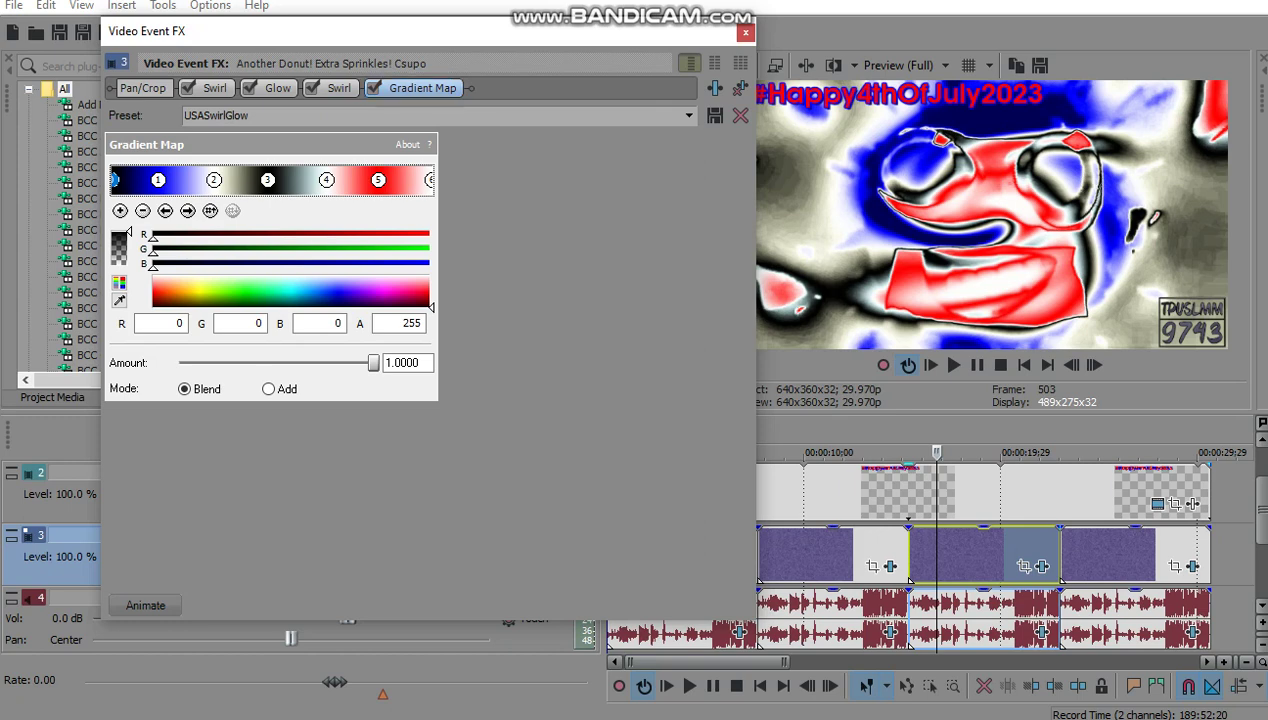
click(158, 179)
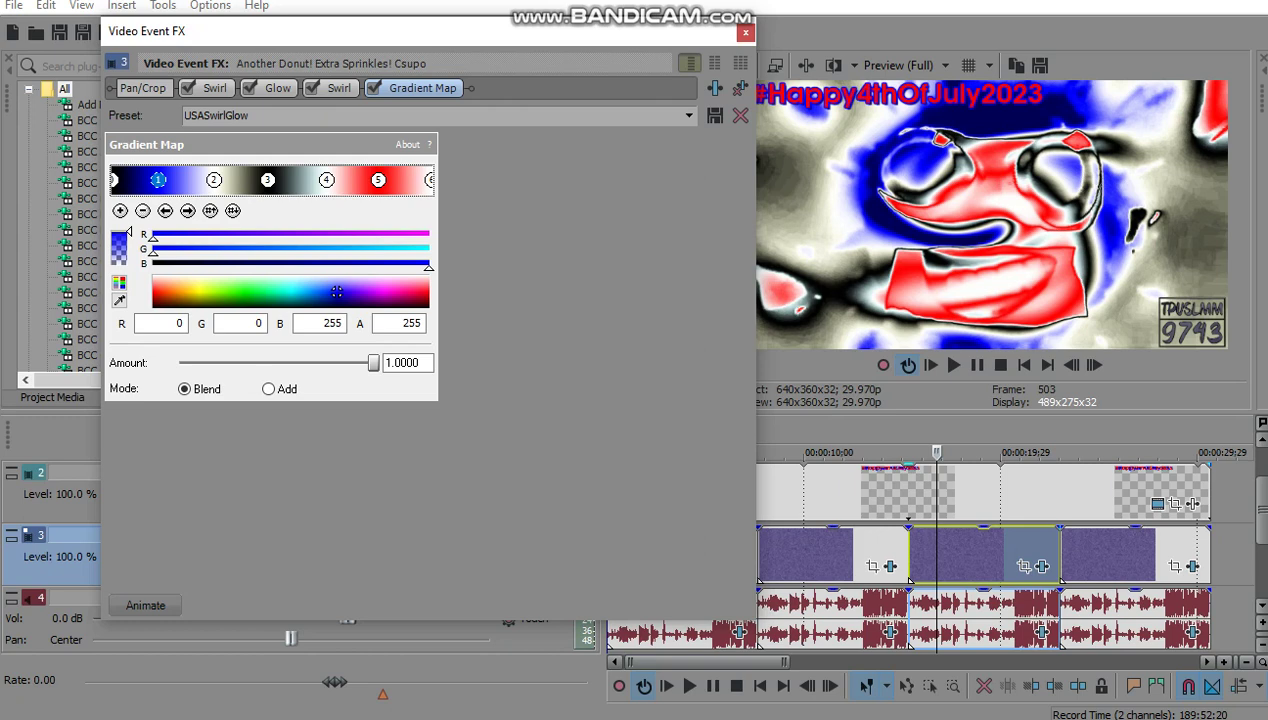
click(214, 180)
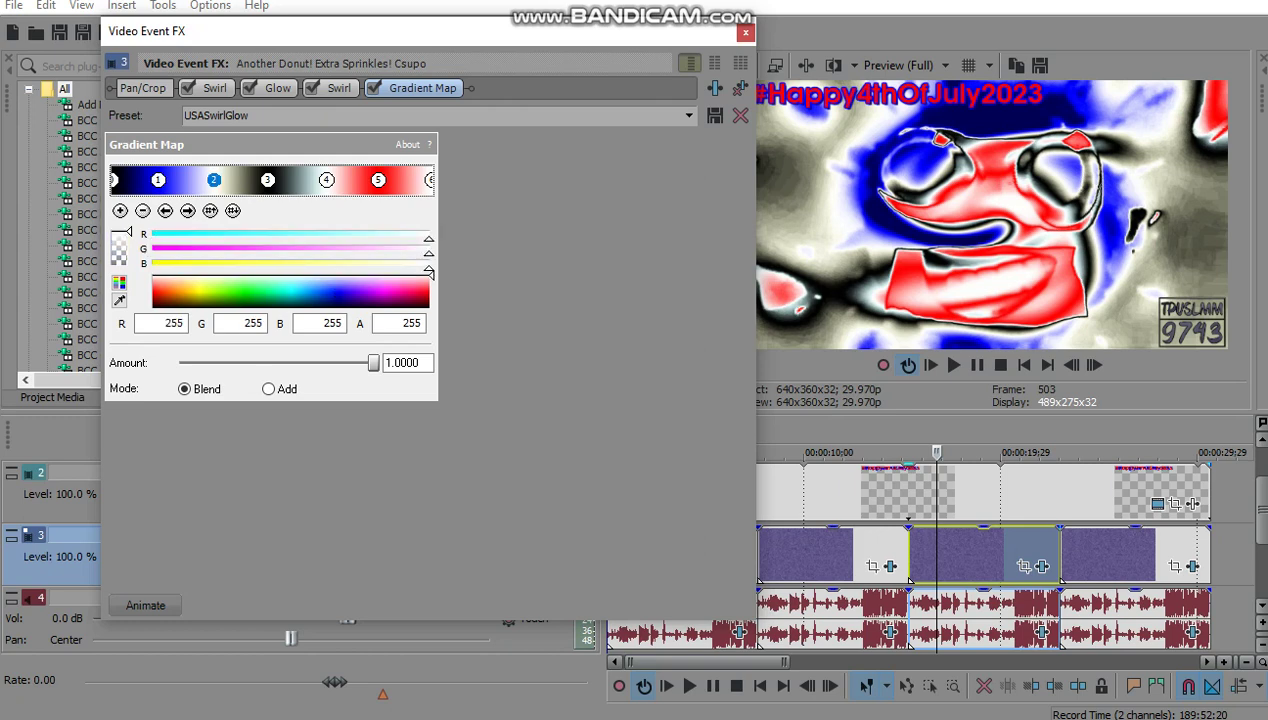
click(267, 179)
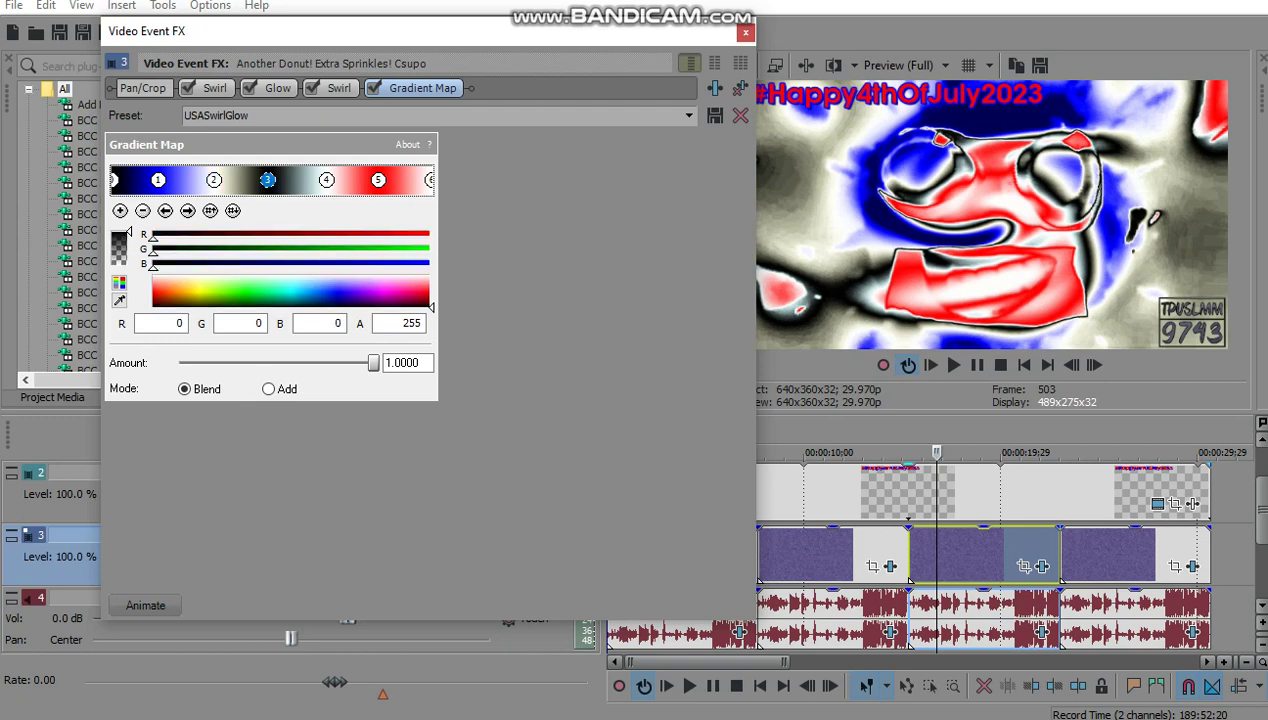
click(327, 180)
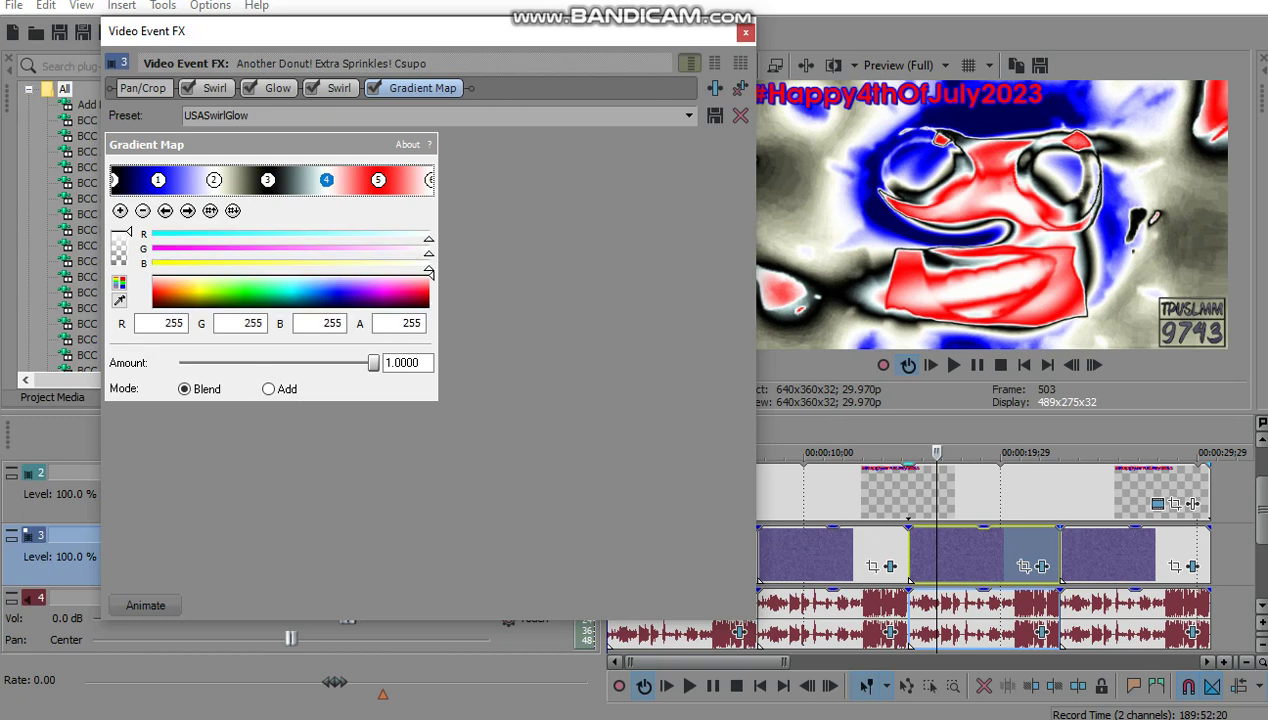
click(378, 179)
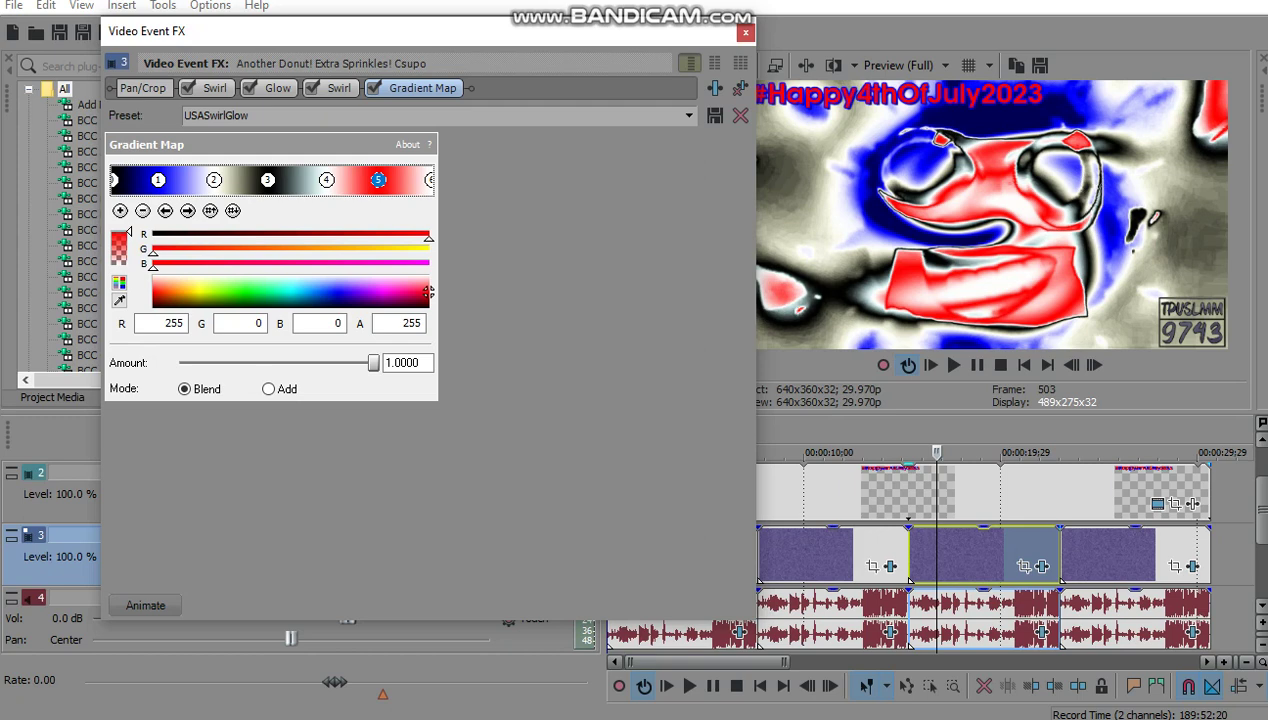
click(430, 179)
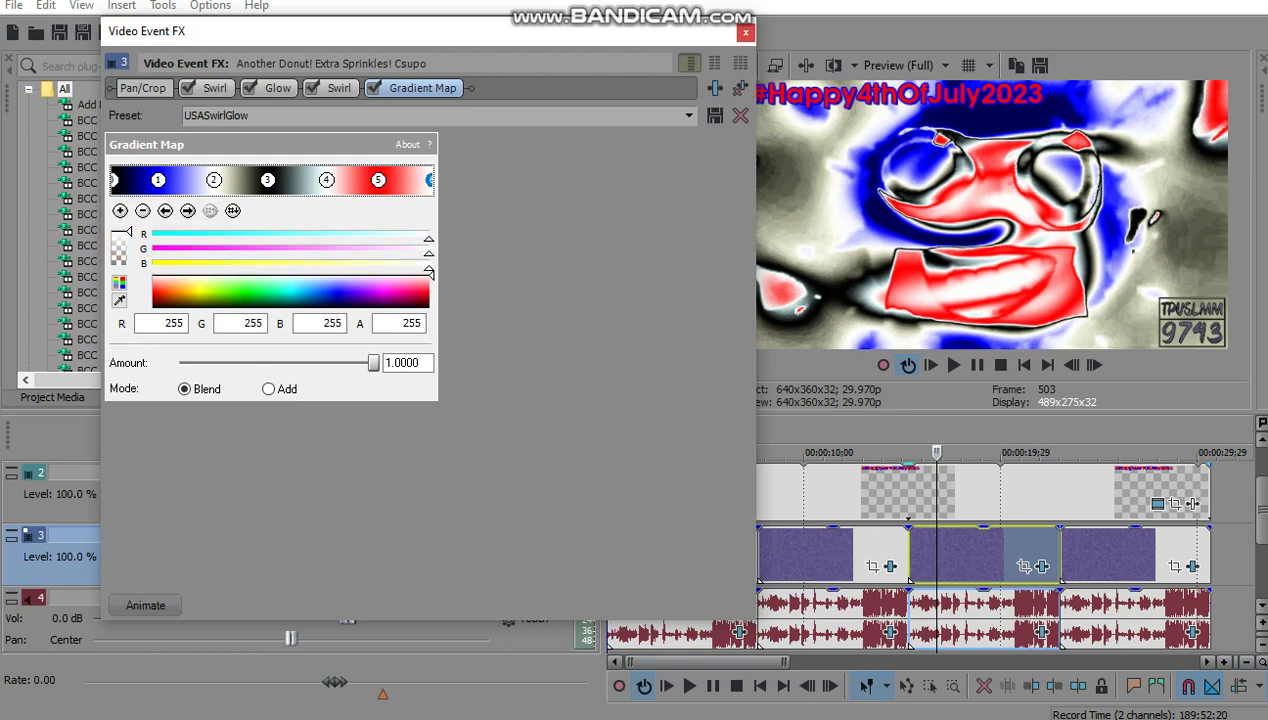
click(745, 32)
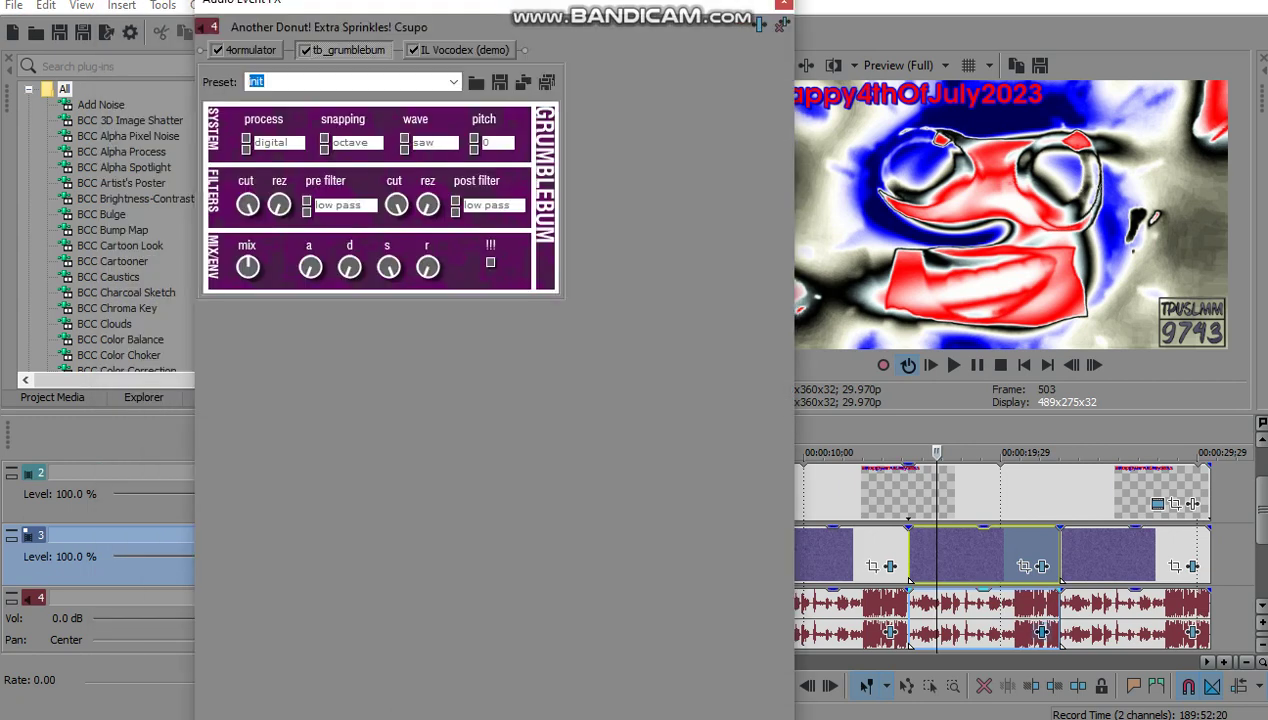
Step: Set the 4ormulator effect selector to 27 in the third audio clip's effect chain, leaving the Init 1 preset name deselected
click(1040, 630)
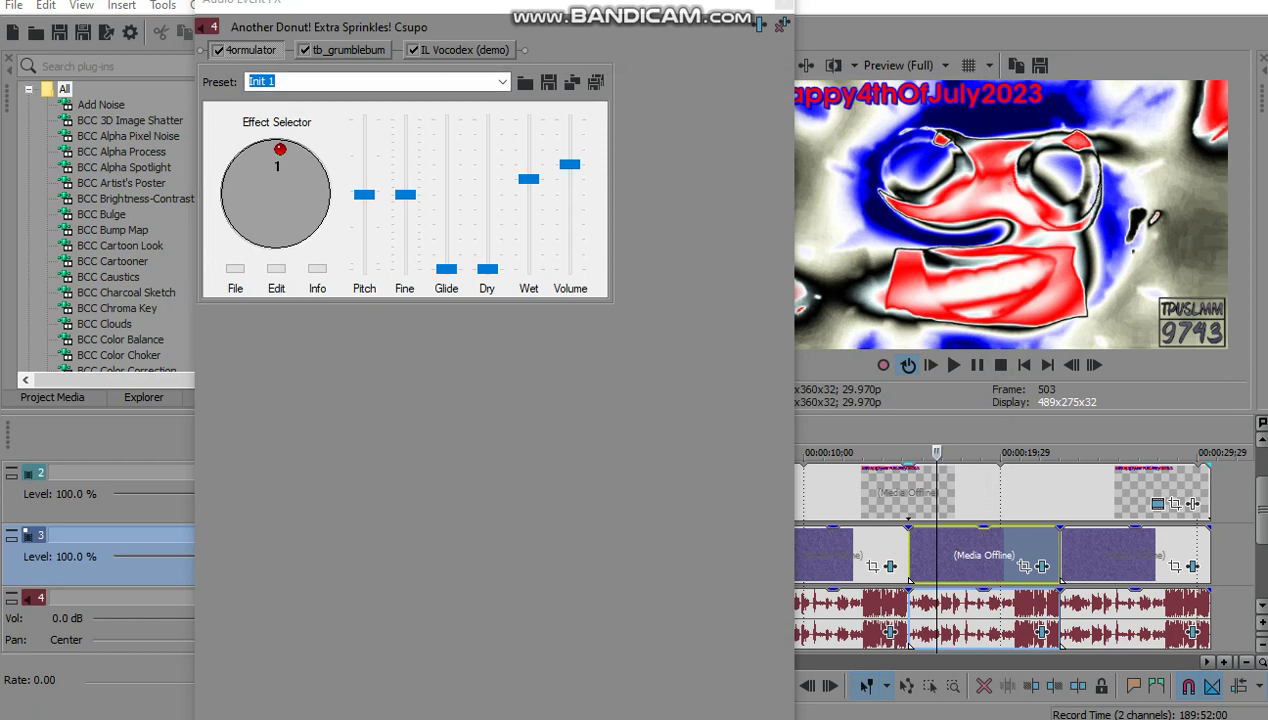
drag(280, 149, 236, 173)
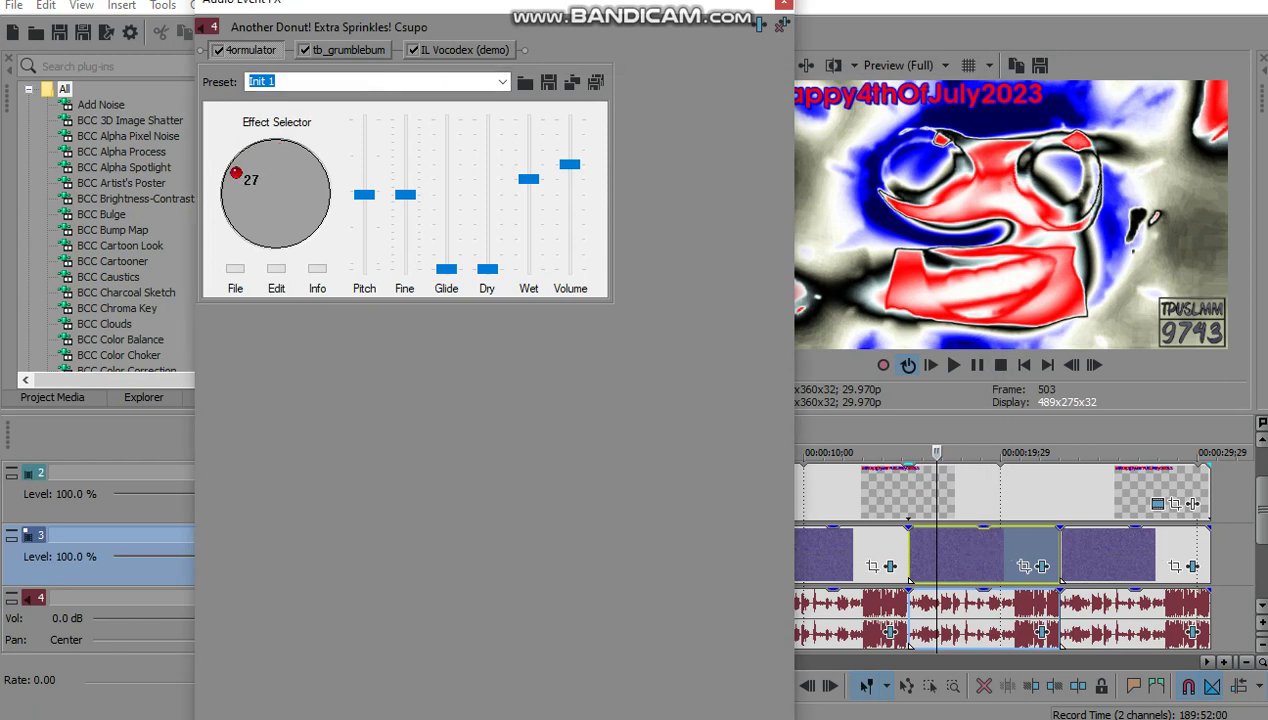
click(276, 82)
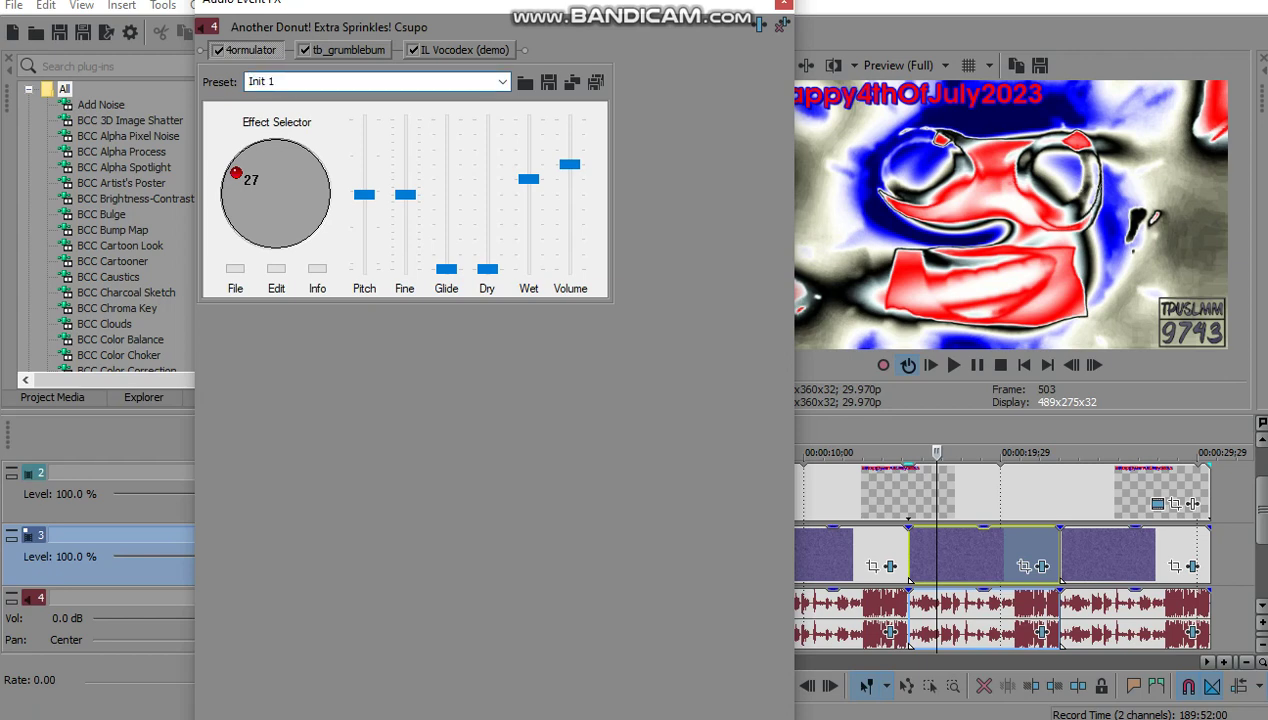
Step: Review the tb_grumblebum and IL Vocodex presets and settings of the third audio clip, and close its effects window
click(348, 50)
click(300, 82)
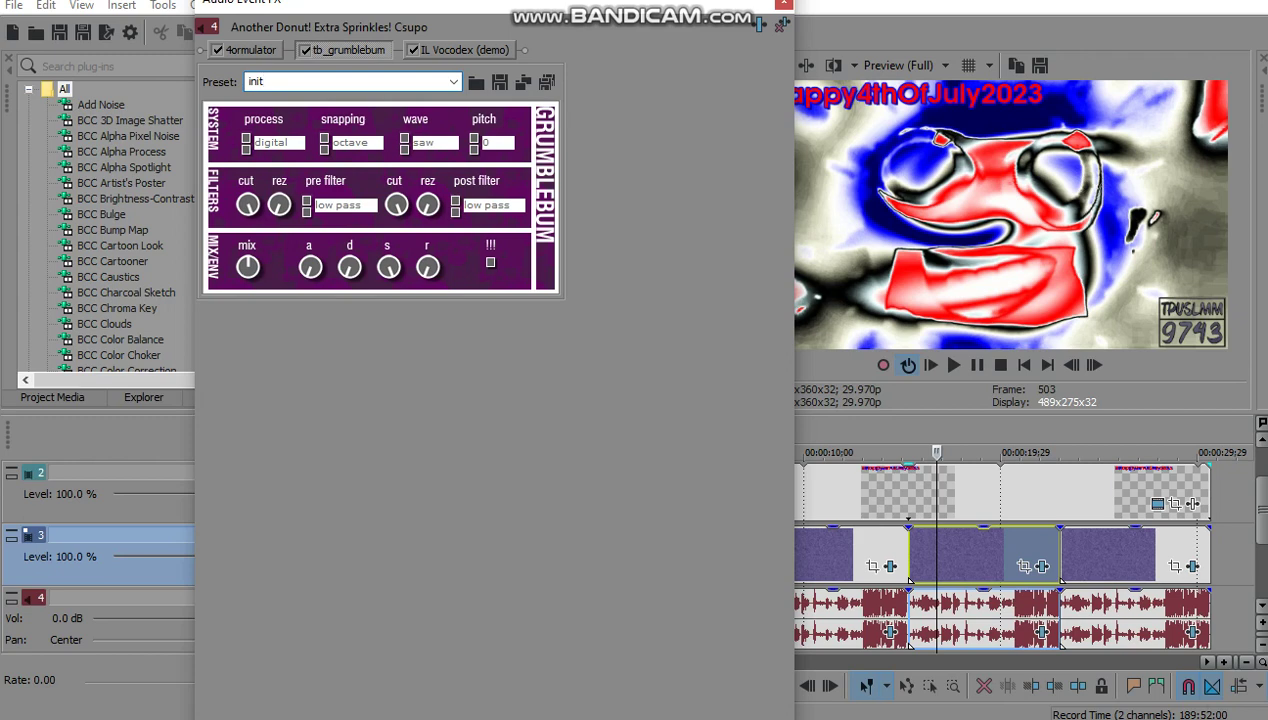
click(464, 50)
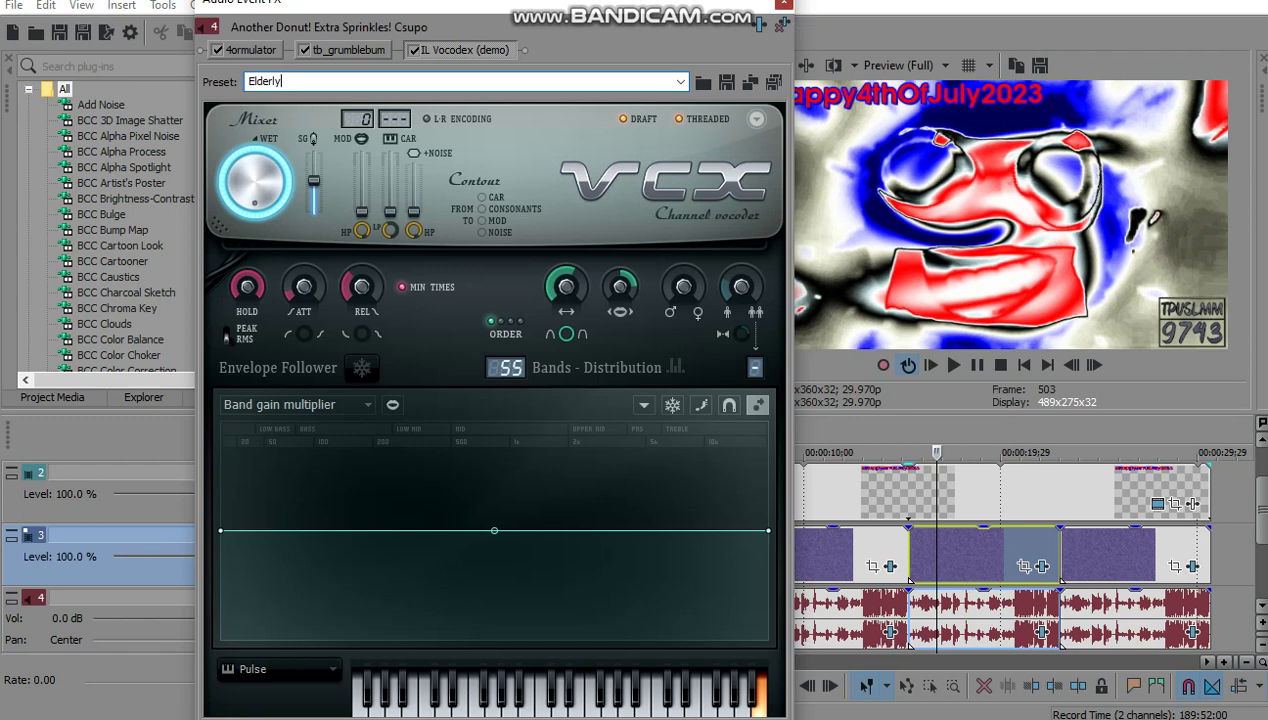
click(784, 5)
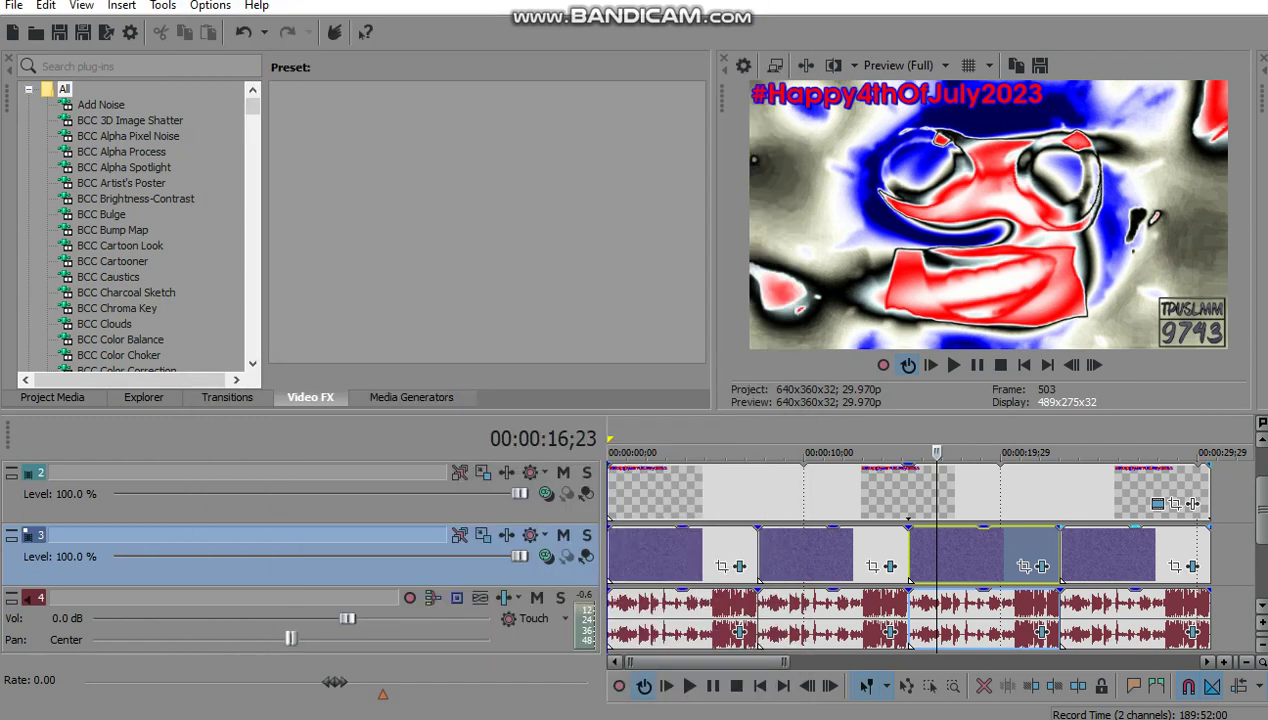
Step: Preview a frame of the fourth video clip and check the colour values of every stop in its Gradient Map effect
click(1079, 555)
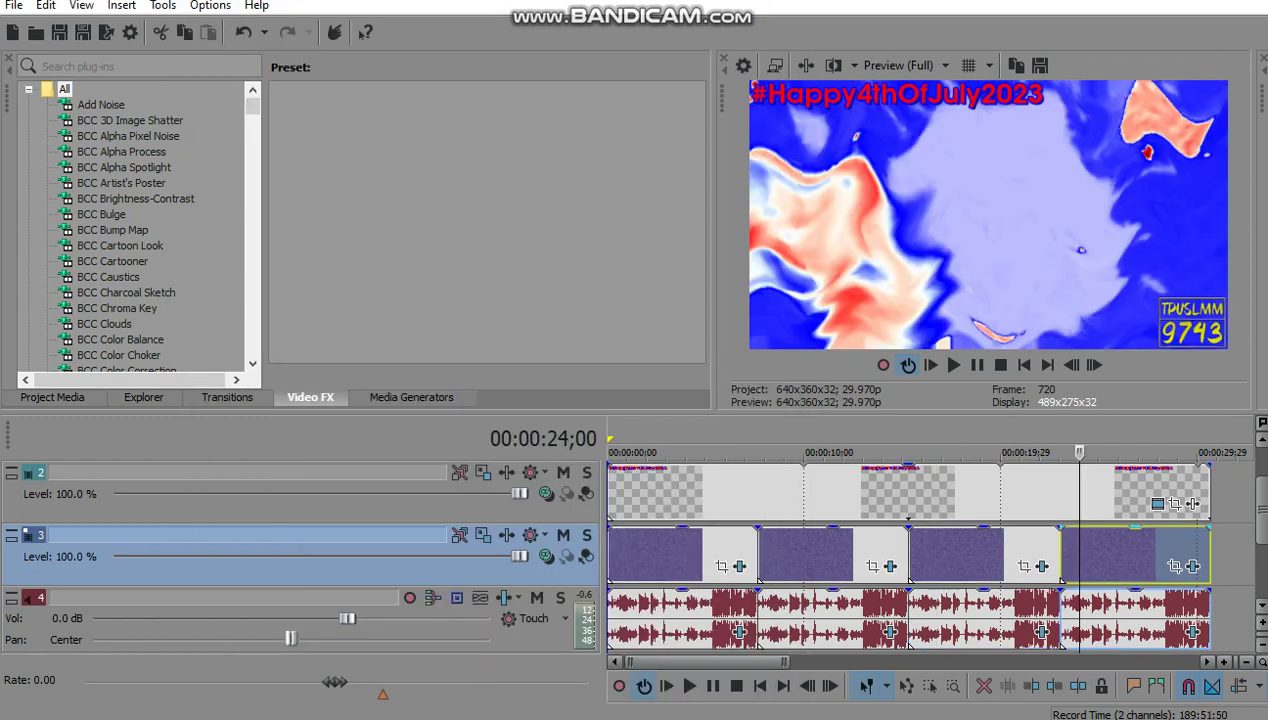
click(1088, 555)
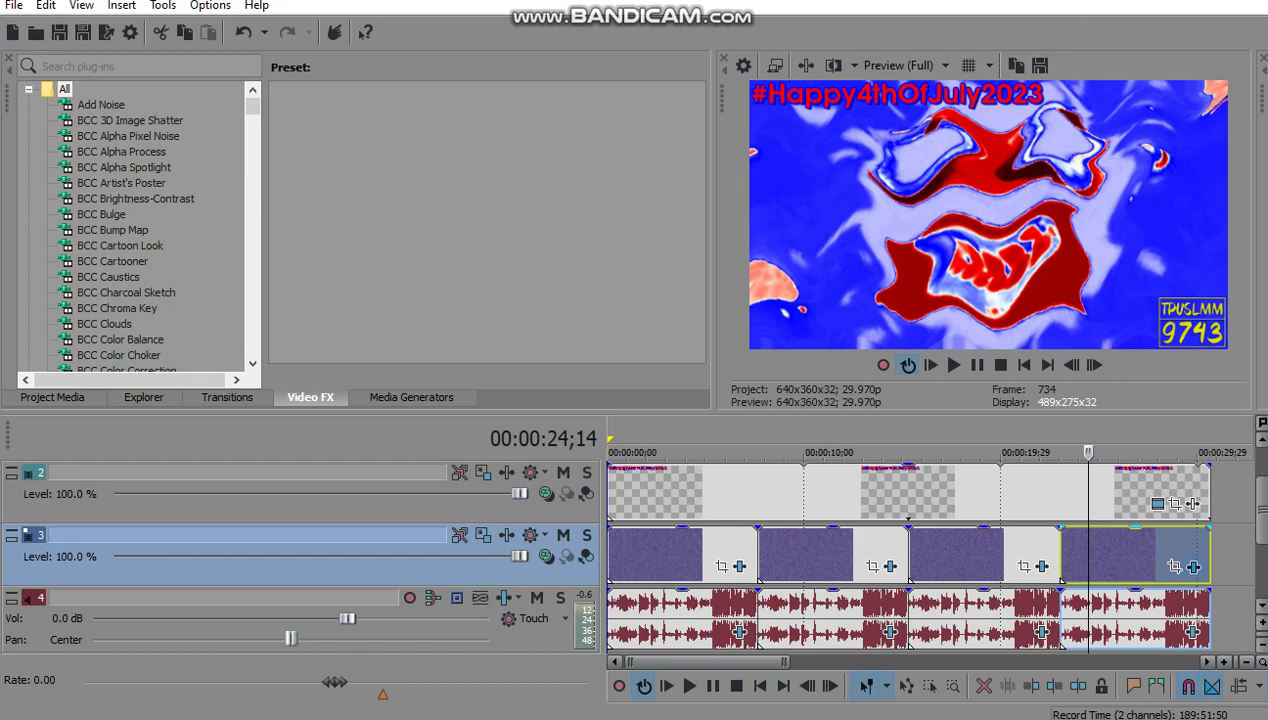
click(1192, 566)
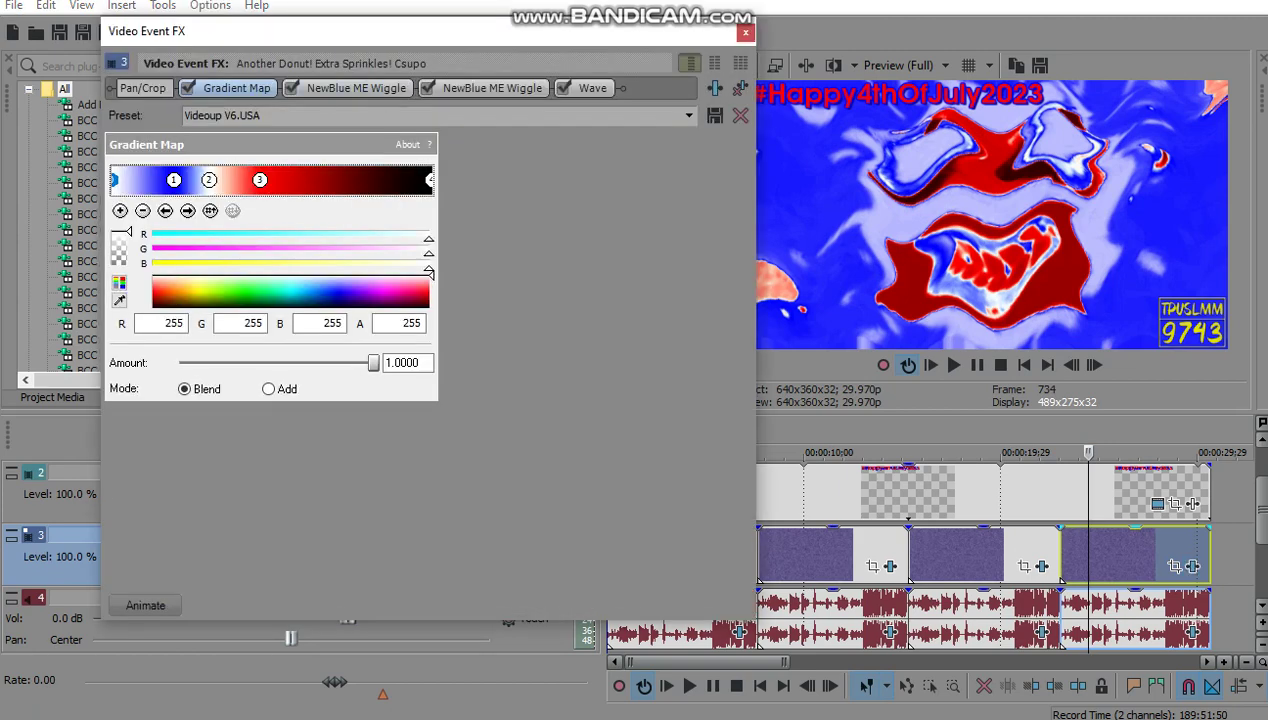
click(174, 180)
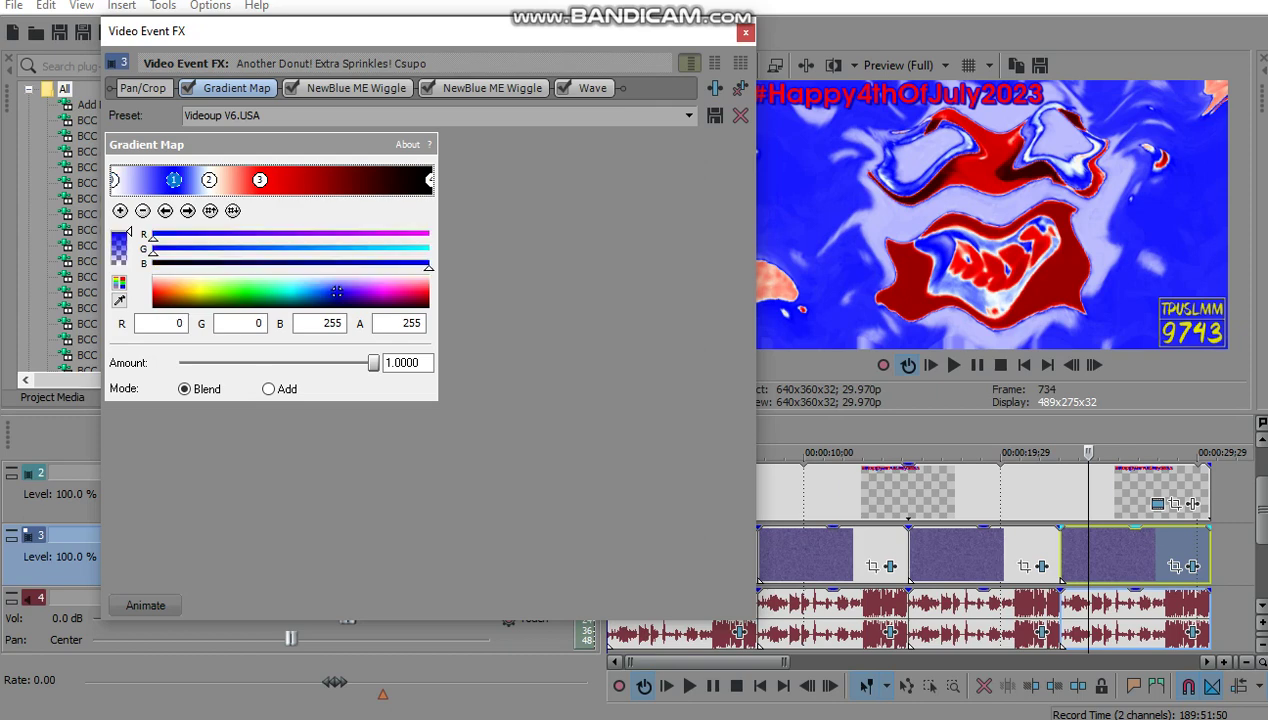
click(209, 179)
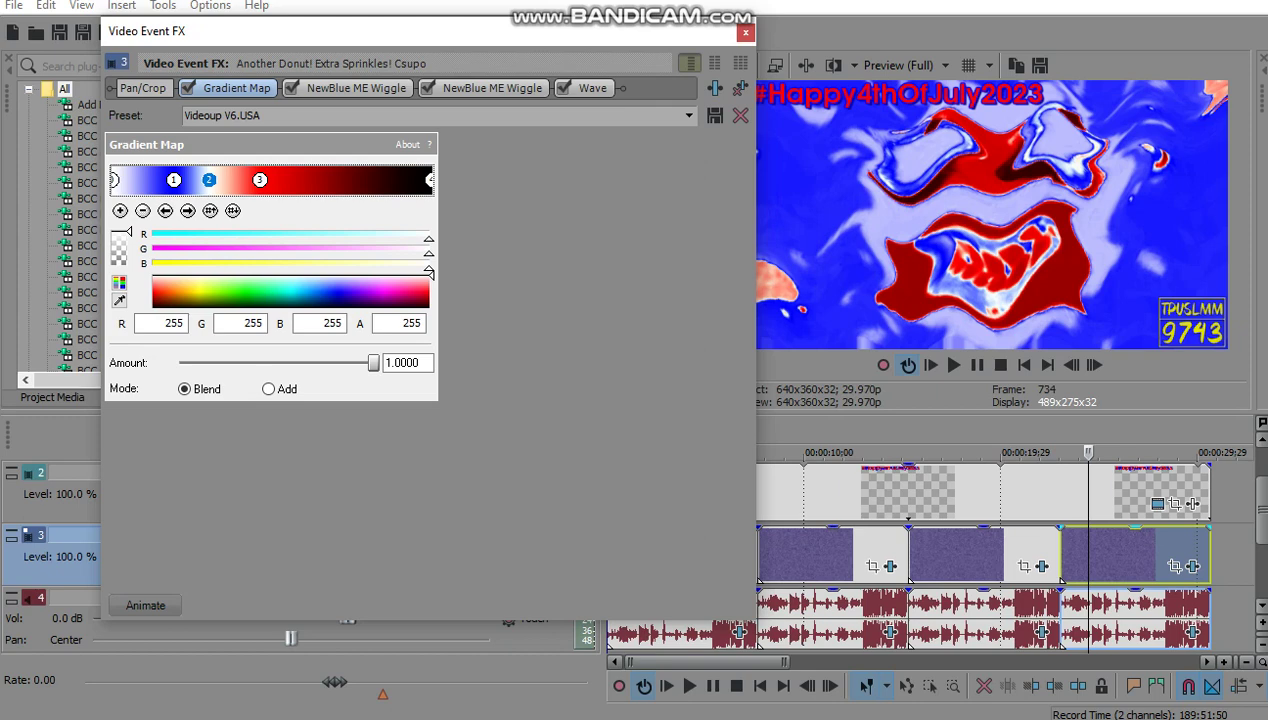
click(260, 180)
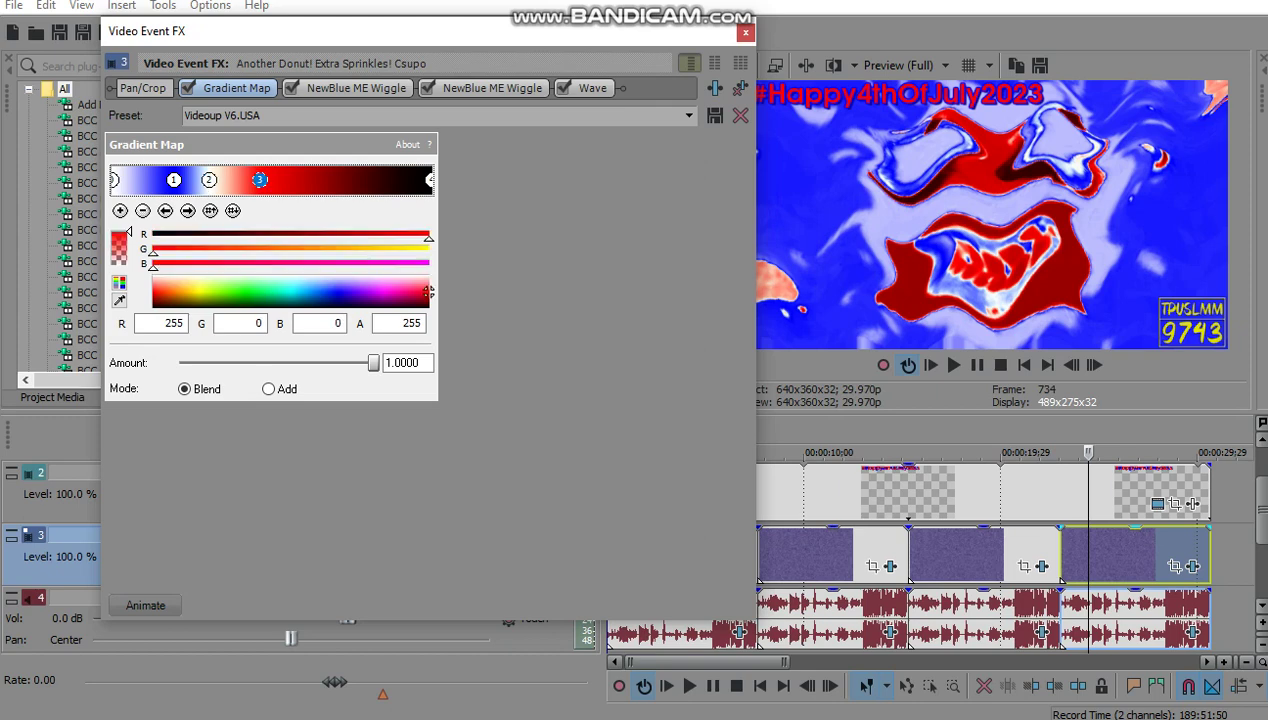
click(429, 179)
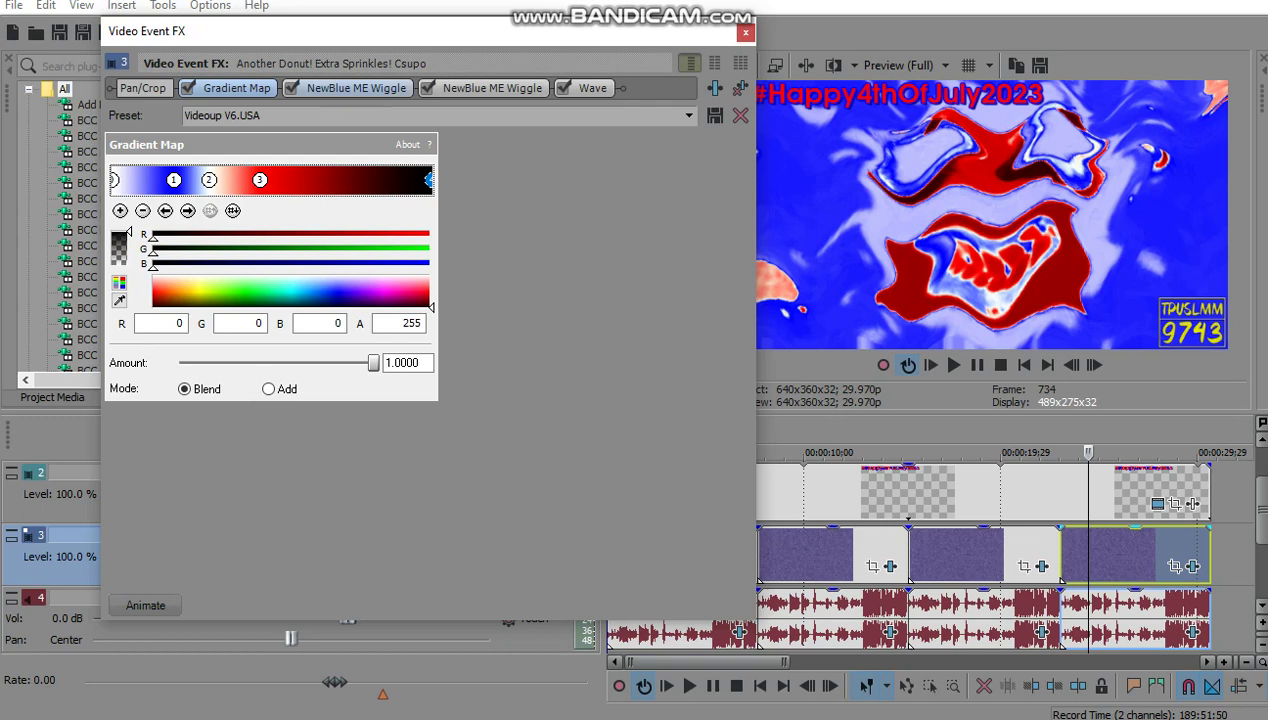
Step: Inspect the fourth video clip's two NewBlue ME Wiggle effects and its Wave effect, and close the effects window
click(356, 88)
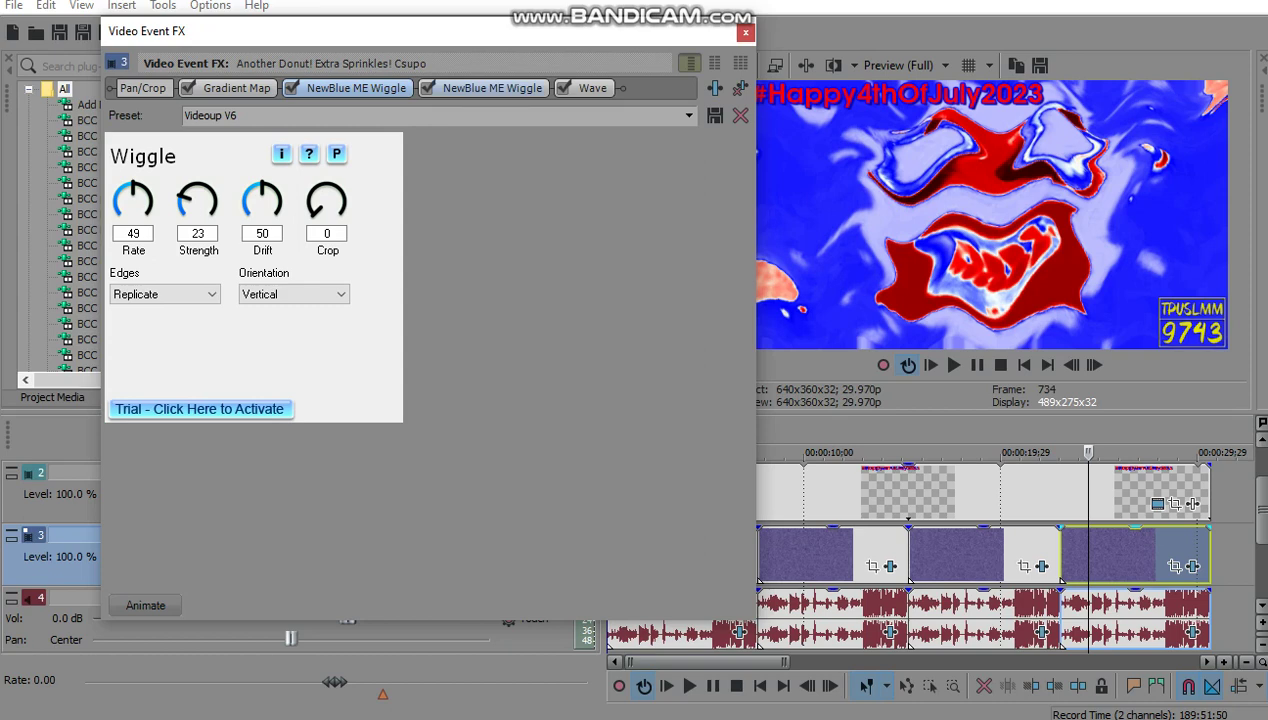
click(491, 88)
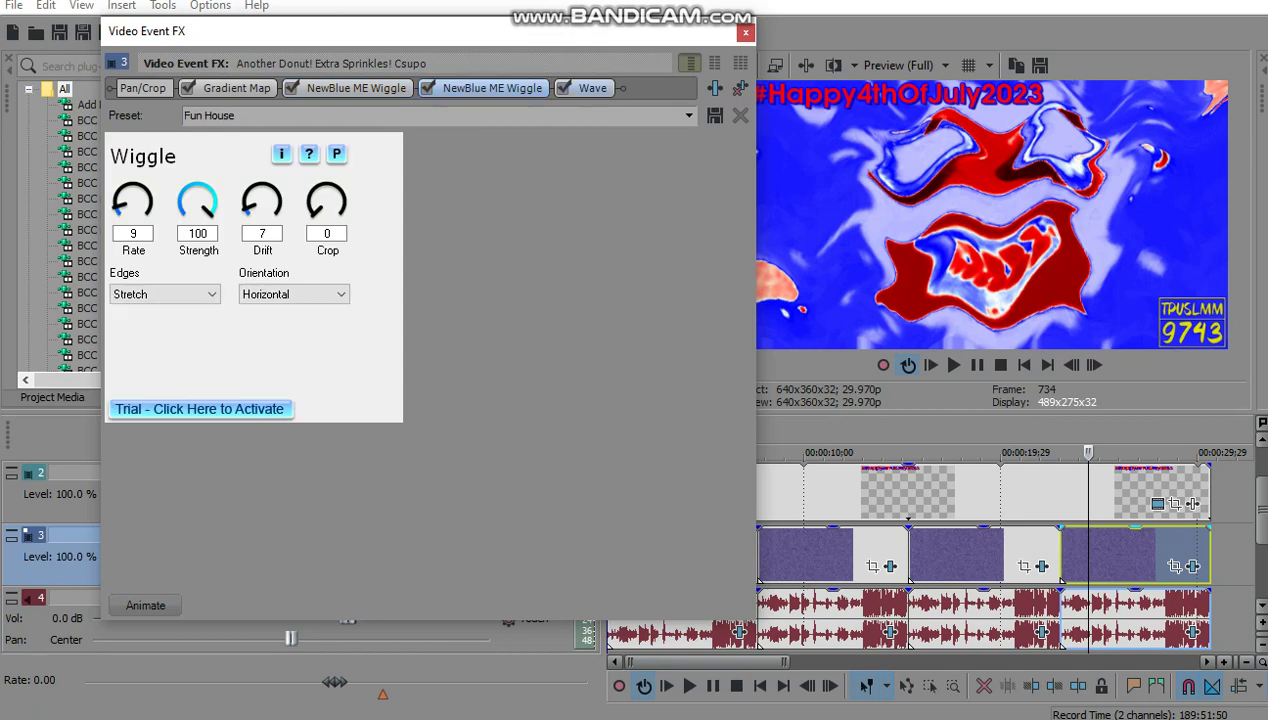
click(592, 88)
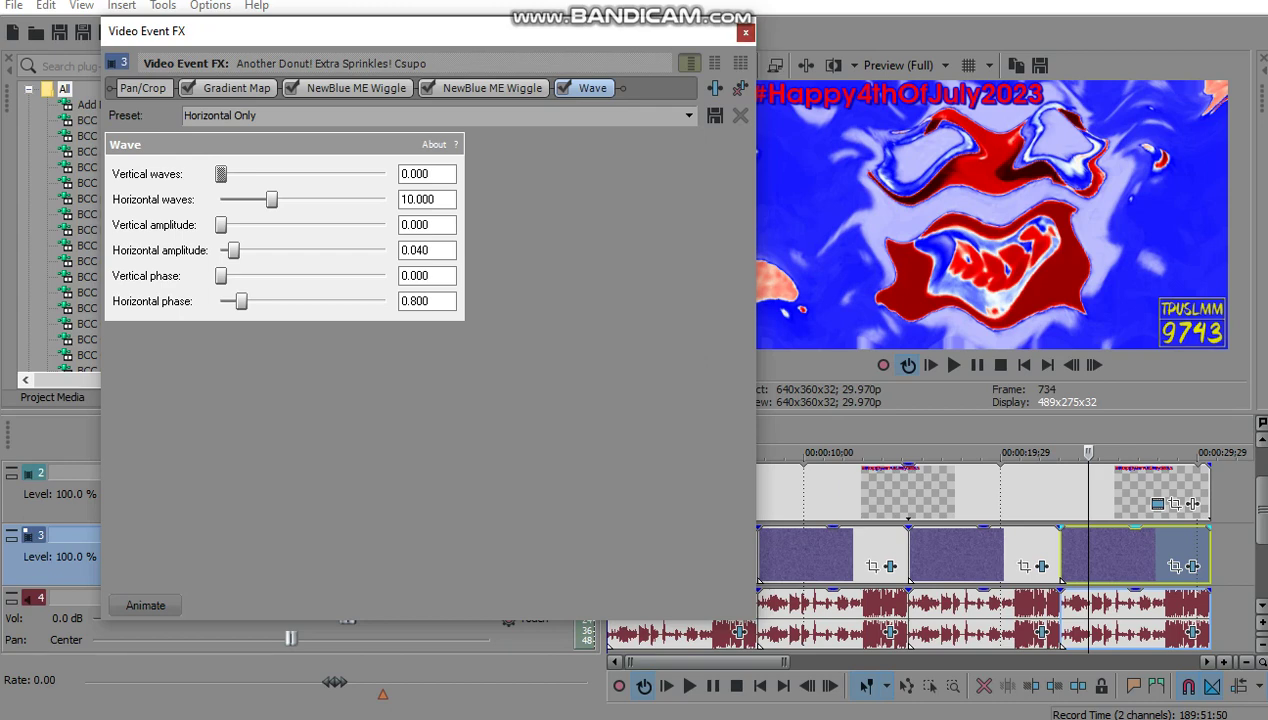
click(745, 32)
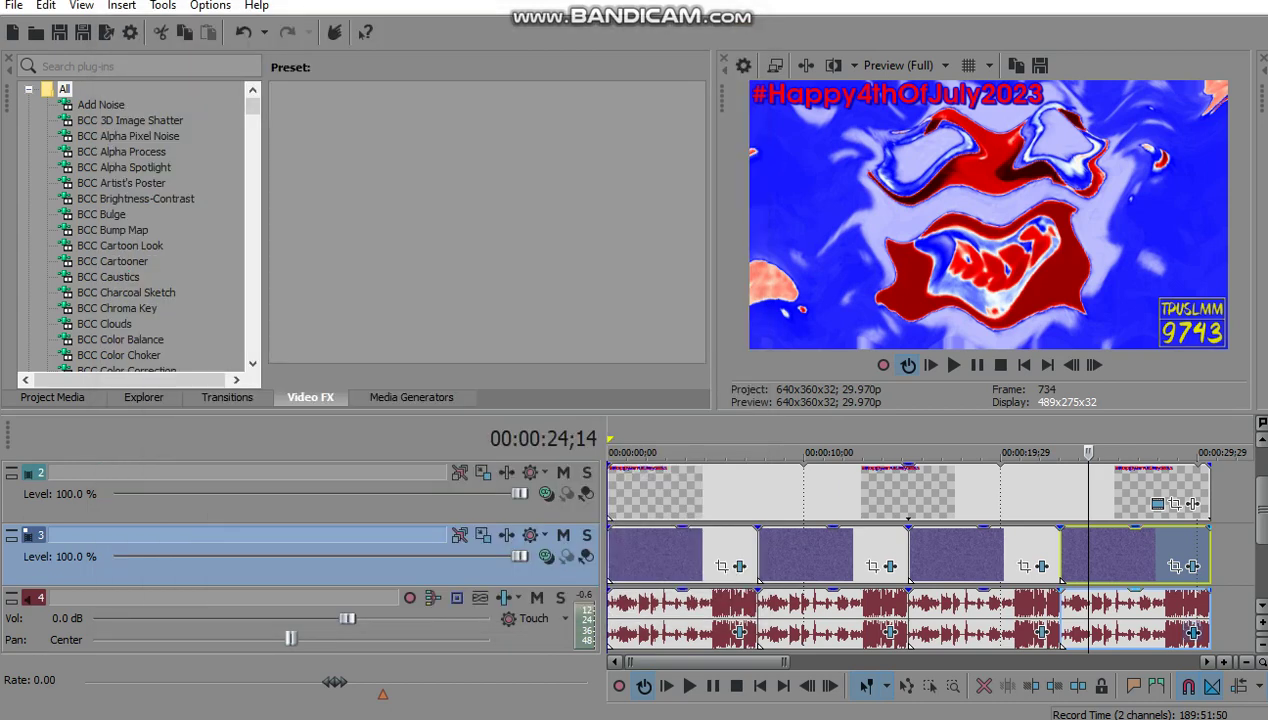
Step: Open the fourth audio clip's effect chain, widen its window, and review the ExpressFX Chorus and ExpressFX Flange/Wah-Wah presets and settings
click(1193, 632)
click(267, 50)
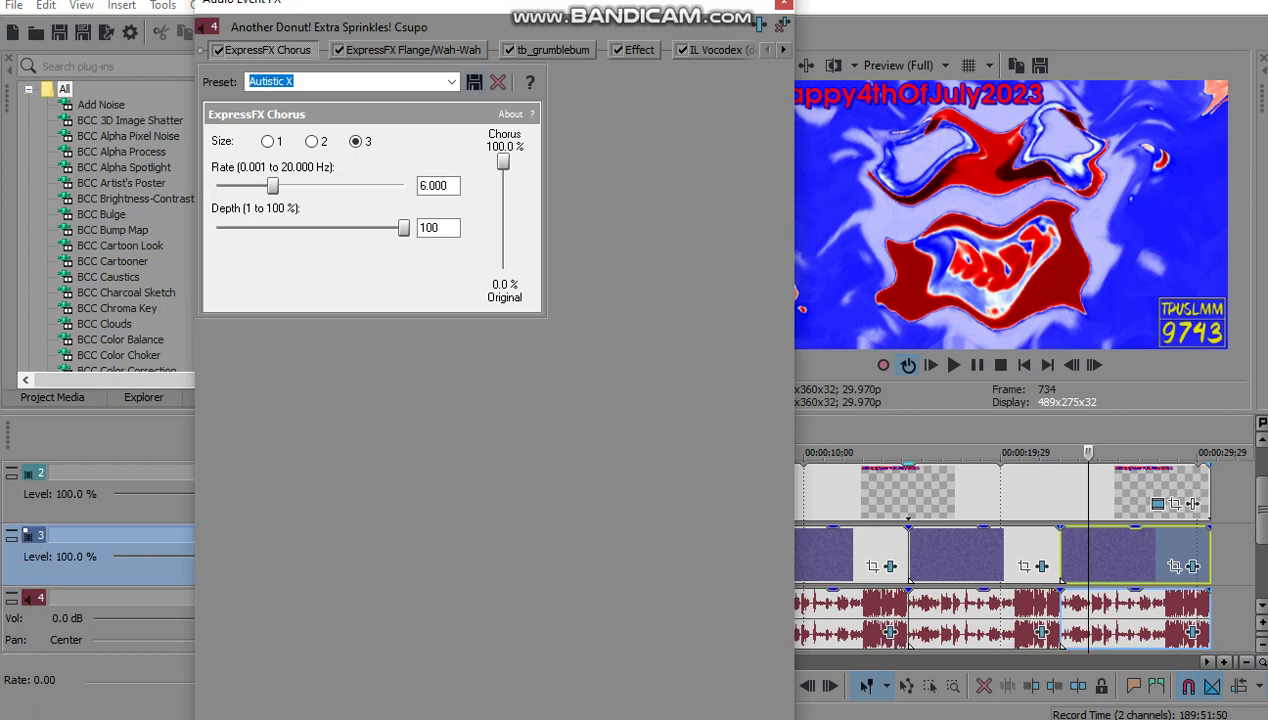
drag(795, 195, 834, 199)
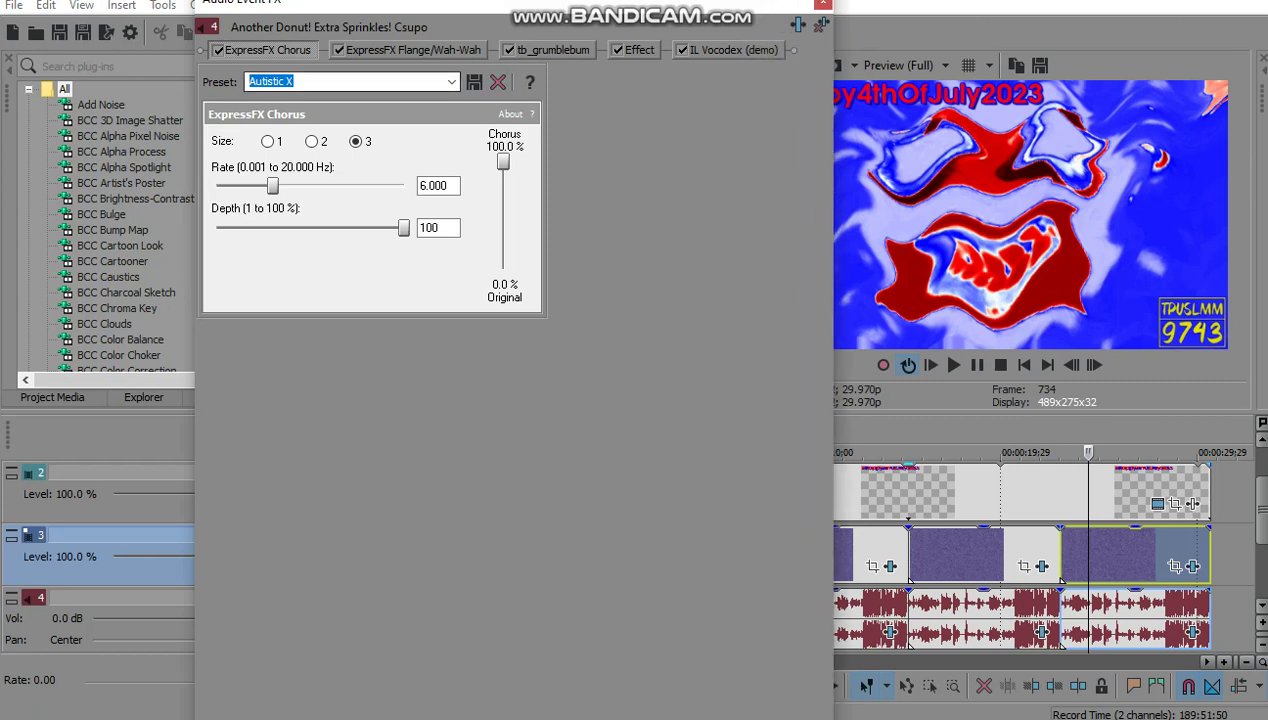
click(294, 82)
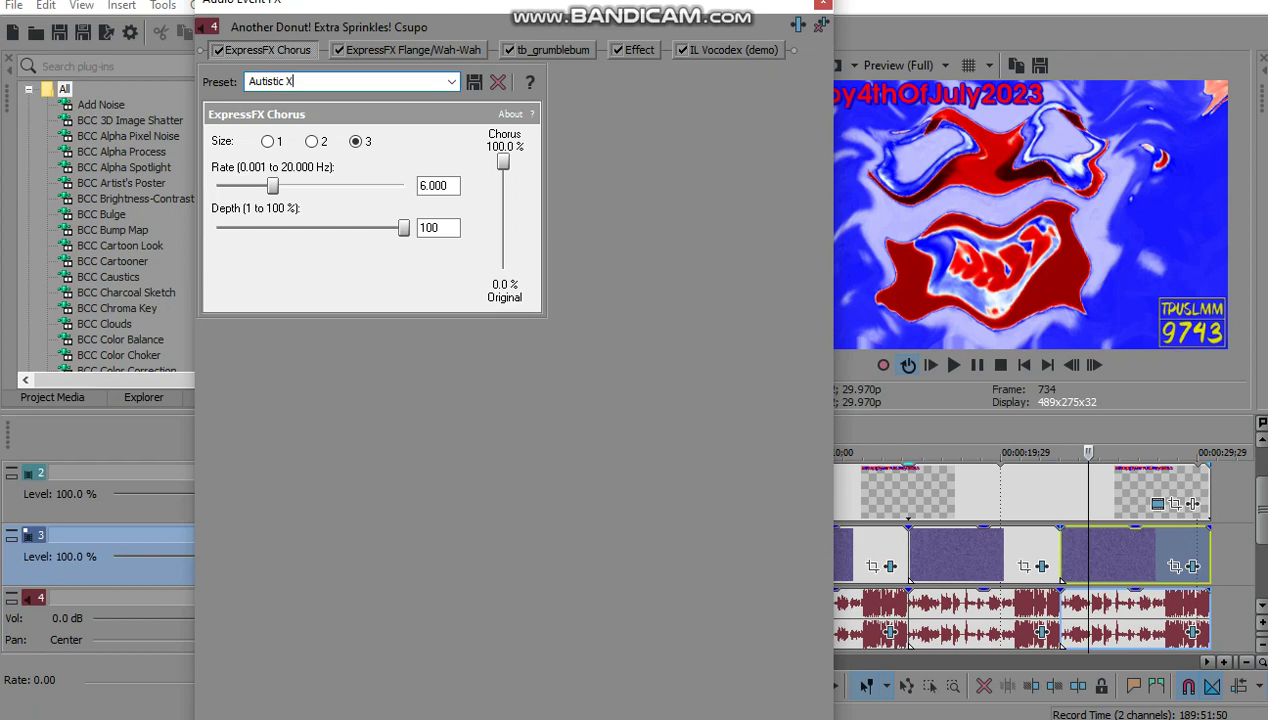
click(413, 50)
click(344, 82)
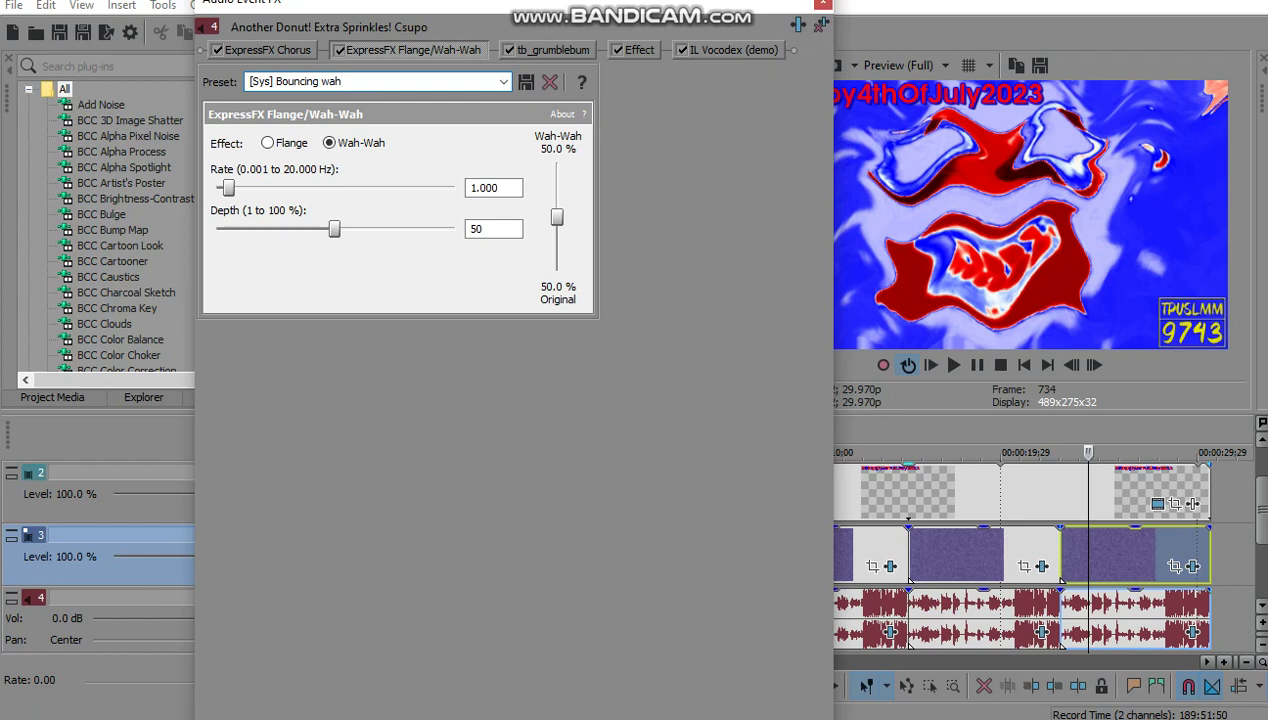
Step: Review the fourth audio clip's tb_grumblebum, Orange Vocoder and IL Vocodex presets and settings, and close the effects window
key(ctrl+Tab)
key(End)
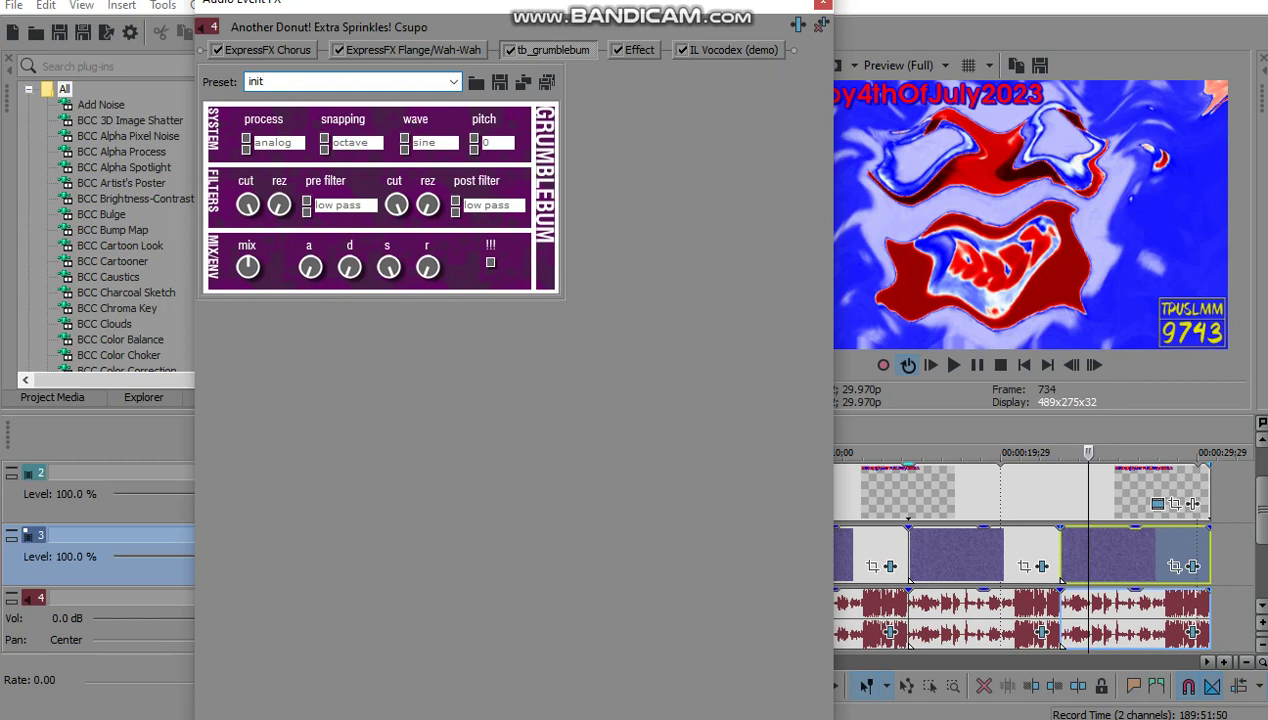
key(ctrl+Tab)
key(End)
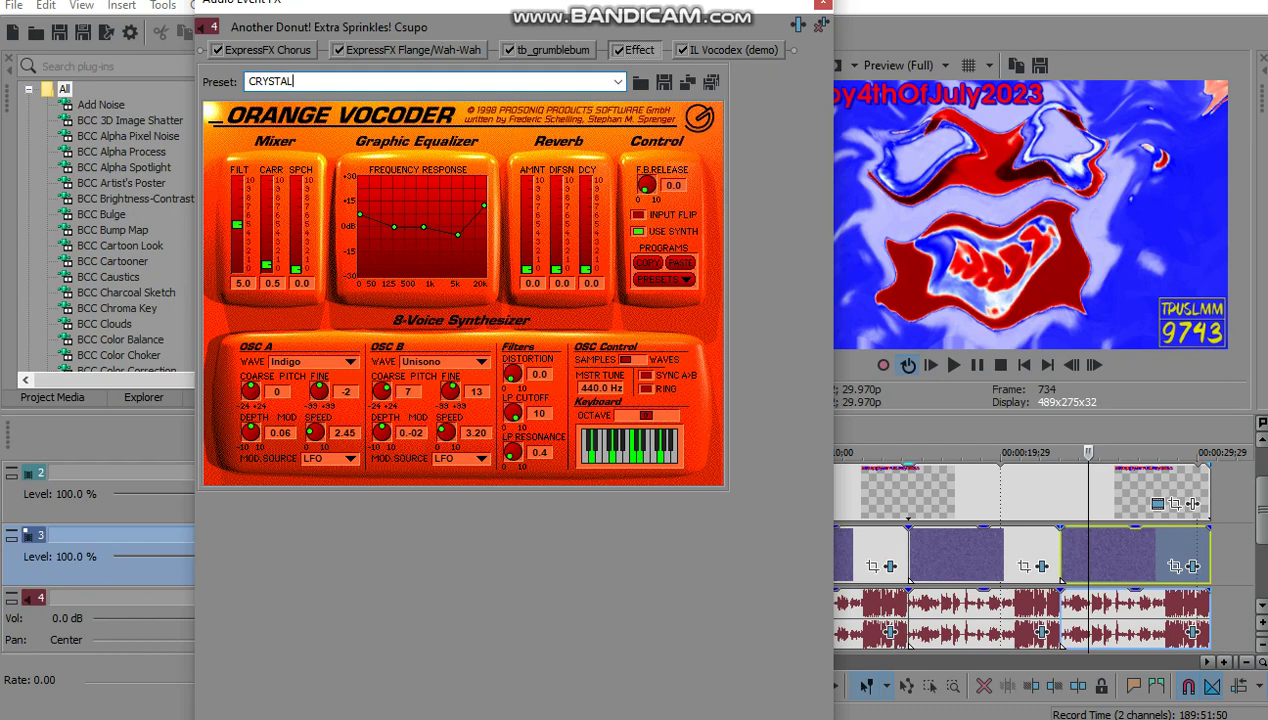
key(ctrl+Tab)
key(End)
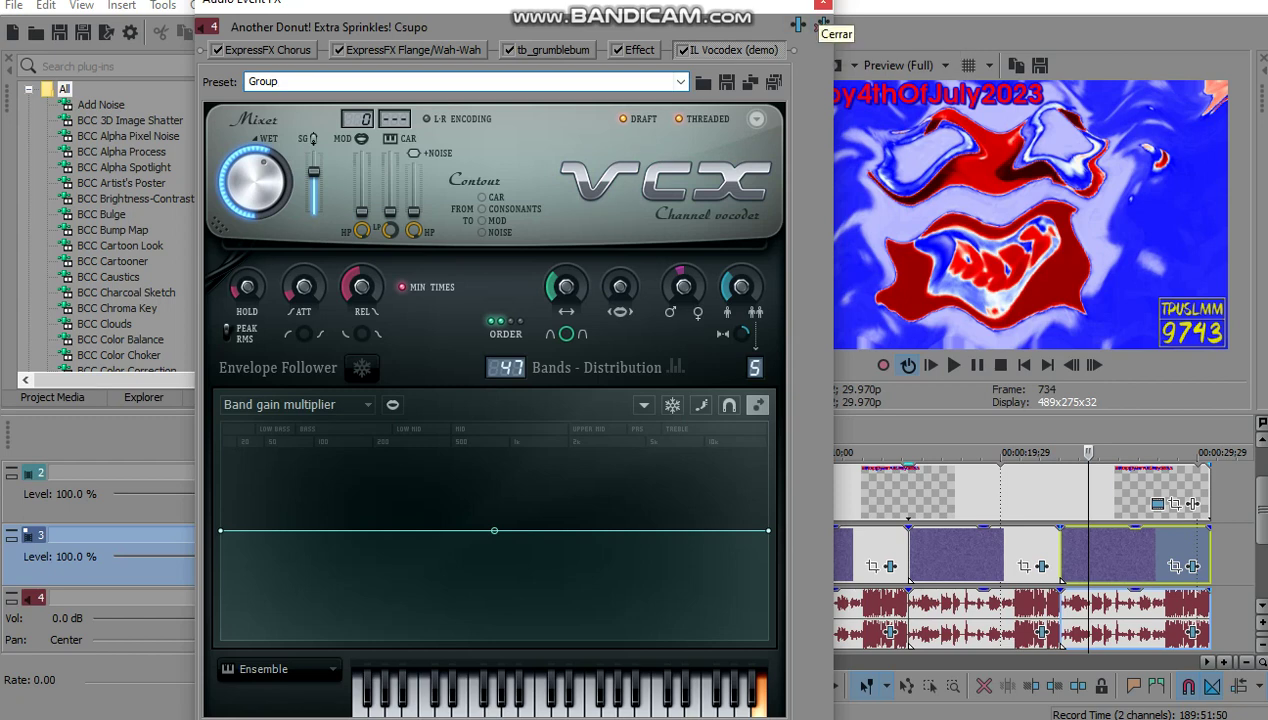
click(819, 6)
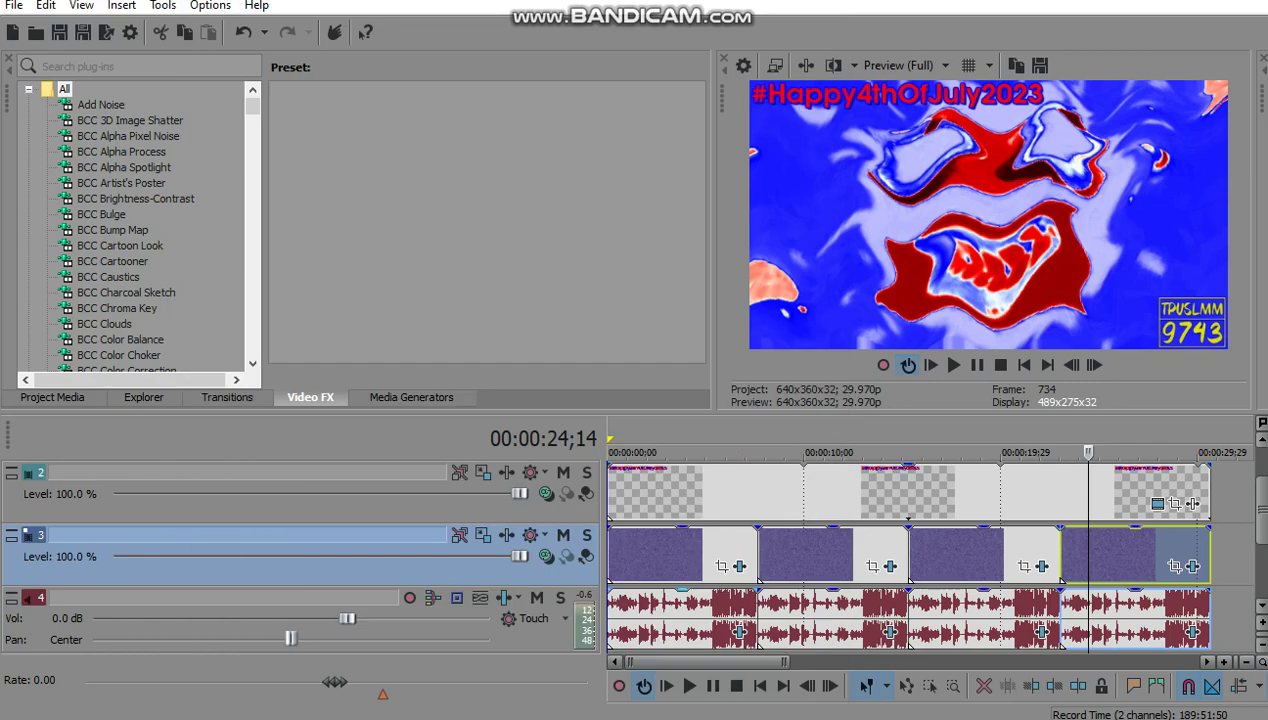
Step: Play the project from the beginning of the first video clip
click(609, 555)
click(690, 686)
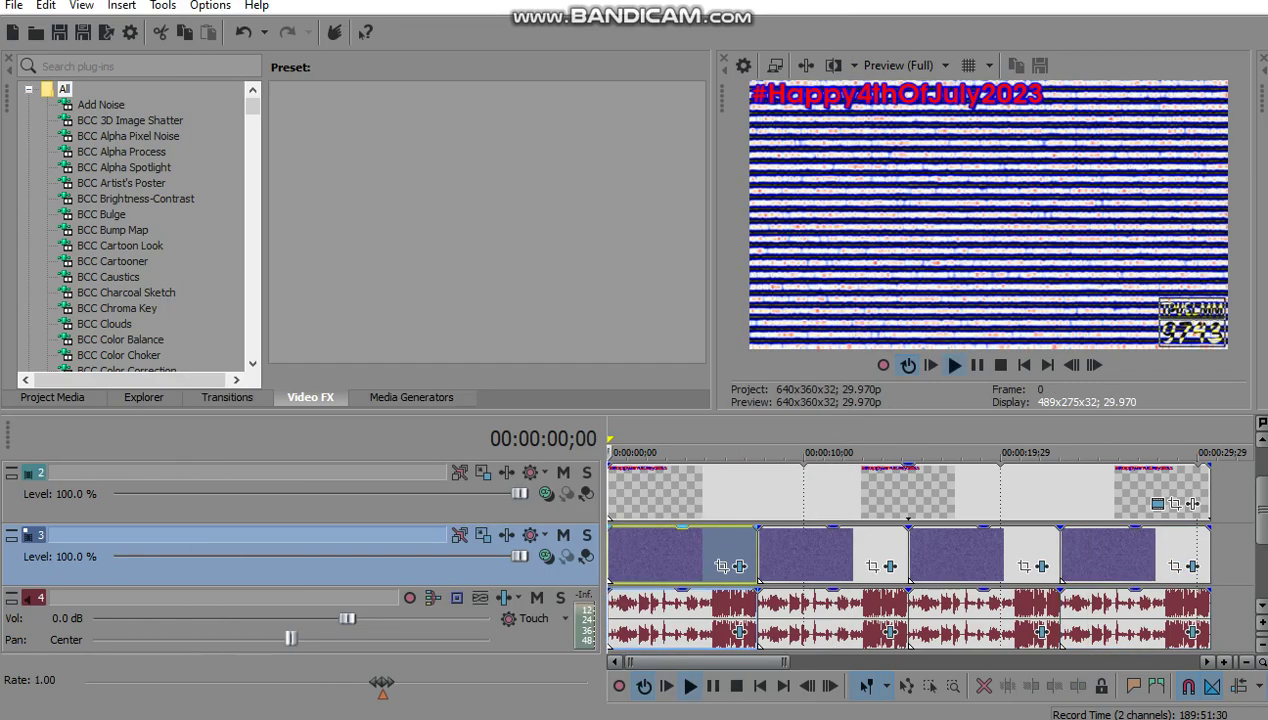